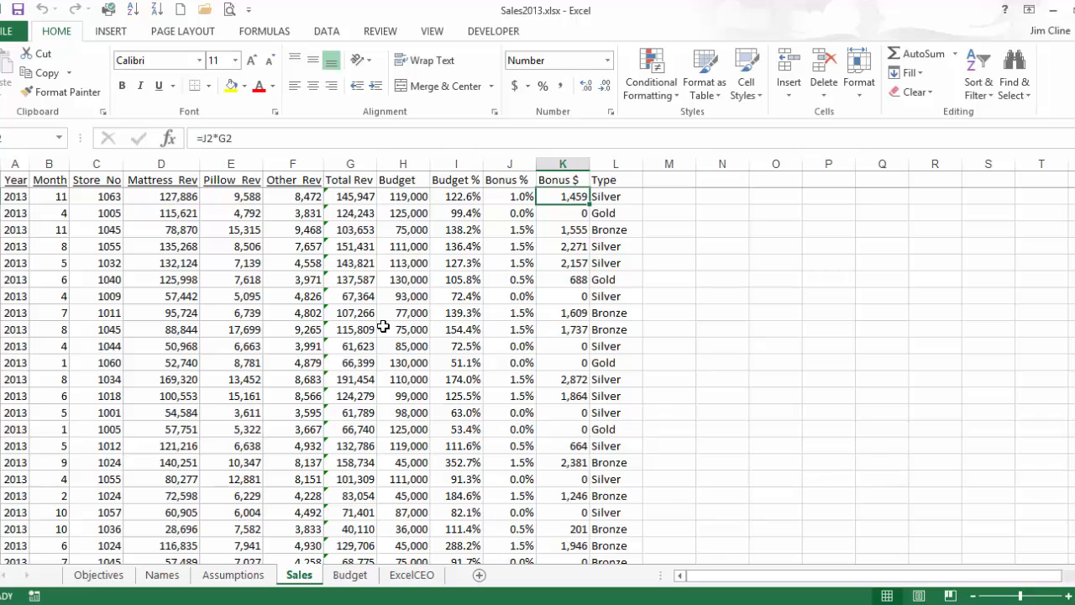
Create a PivotTable on a new worksheet from the Sales data range A1:L349.
{"action": "left_click", "coordinate": [344, 264]}
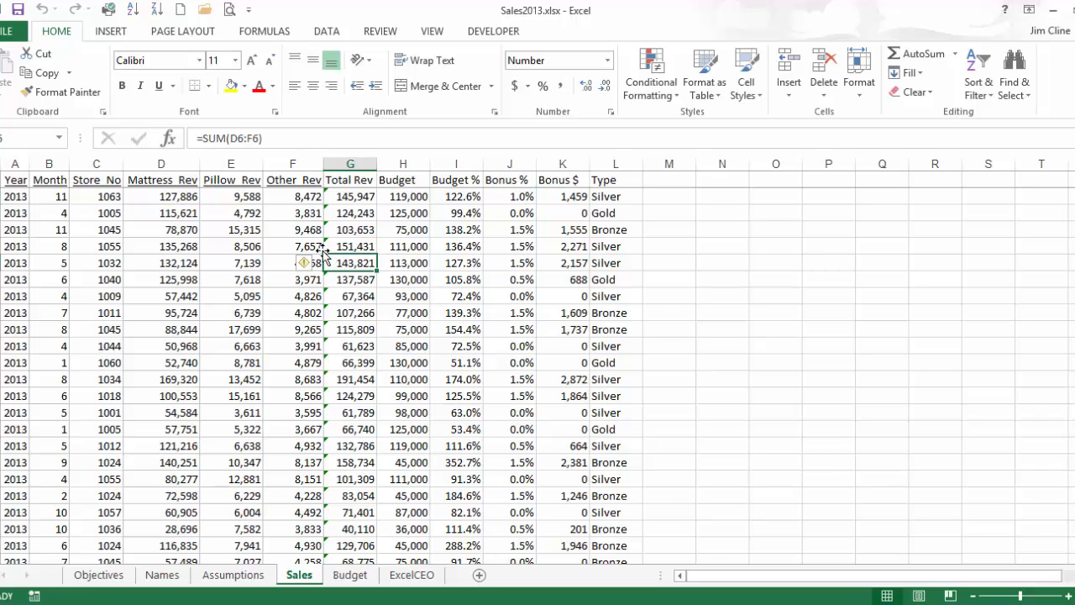
{"action": "left_click", "coordinate": [119, 36]}
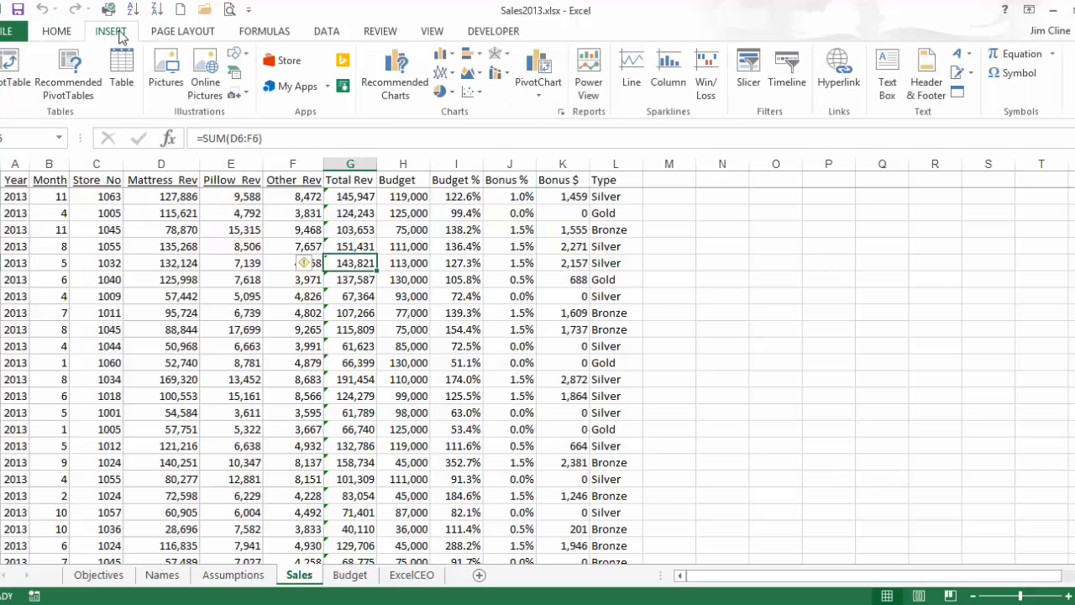
{"action": "left_click", "coordinate": [6, 76]}
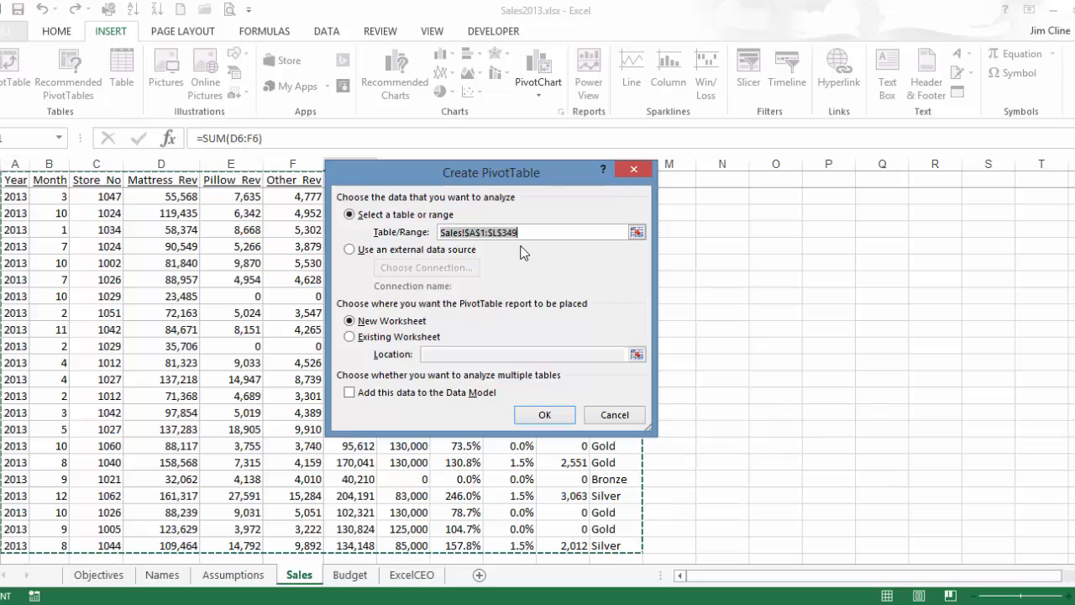
{"action": "left_click", "coordinate": [544, 414]}
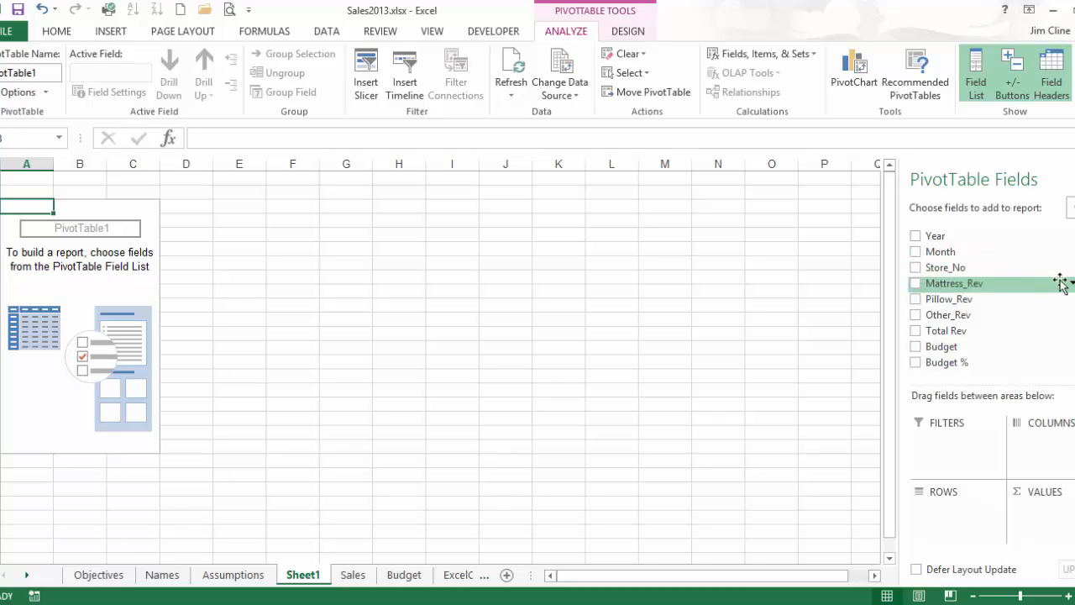
Add Type to the PivotTable's rows and summarize Total Rev and Budget as its values.
{"action": "scroll", "coordinate": [955, 299], "scroll_direction": "down", "scroll_amount": 2}
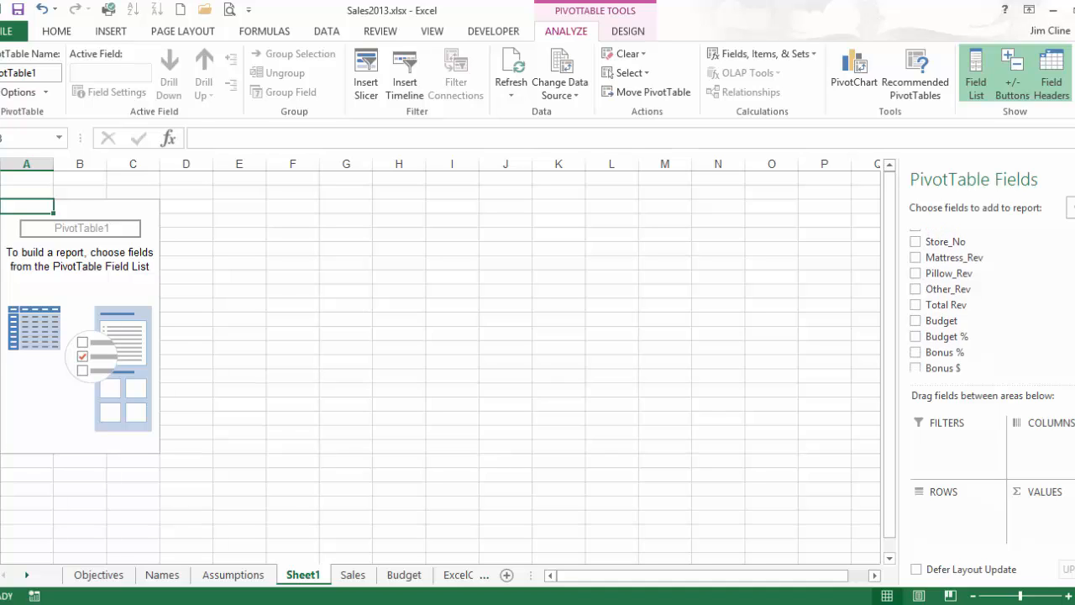
{"action": "scroll", "coordinate": [955, 299], "scroll_direction": "up", "scroll_amount": 2}
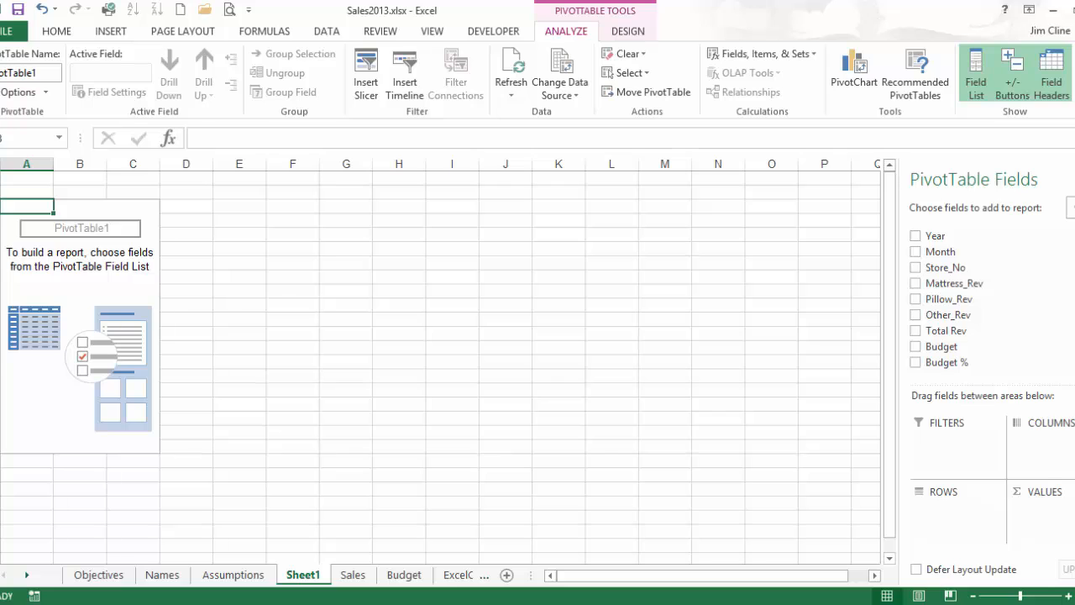
{"action": "scroll", "coordinate": [954, 299], "scroll_direction": "down", "scroll_amount": 3}
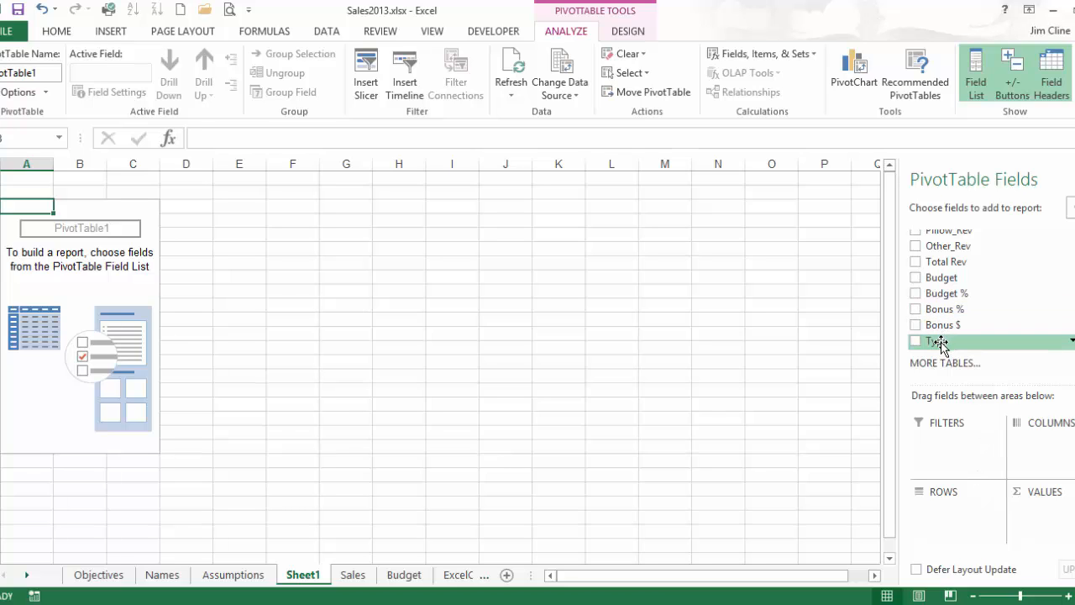
{"action": "left_click_drag", "start_coordinate": [940, 342], "coordinate": [943, 515]}
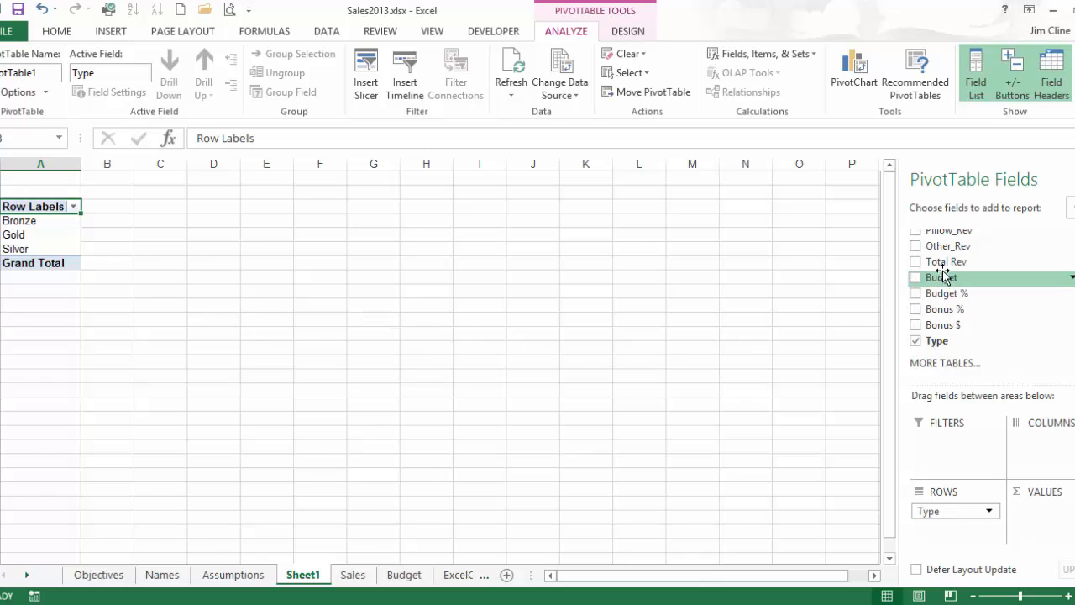
{"action": "left_click_drag", "start_coordinate": [940, 266], "coordinate": [1039, 526]}
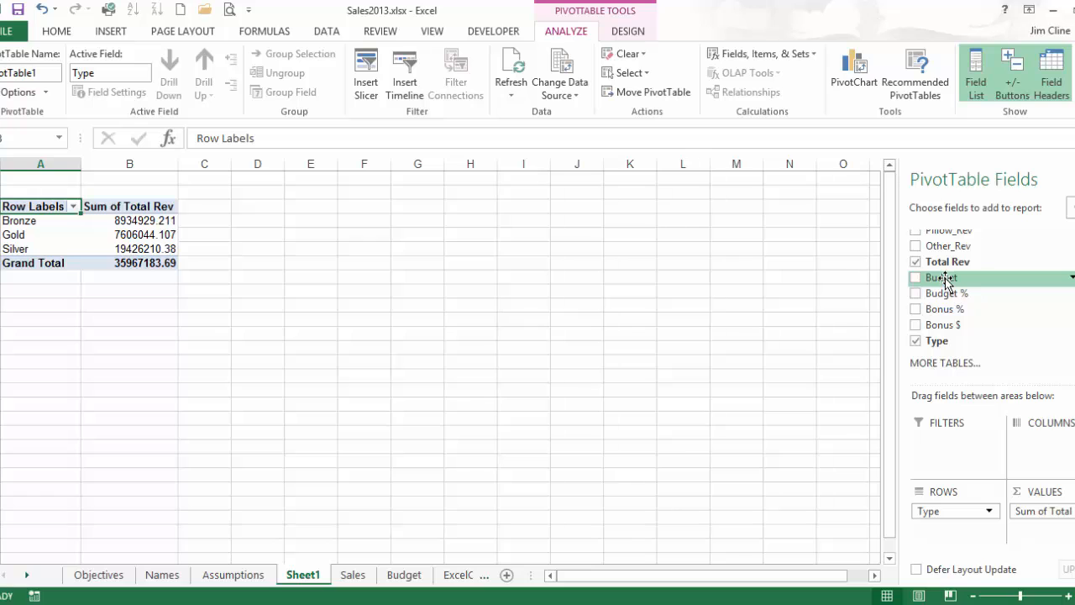
{"action": "left_click_drag", "start_coordinate": [944, 279], "coordinate": [1052, 536]}
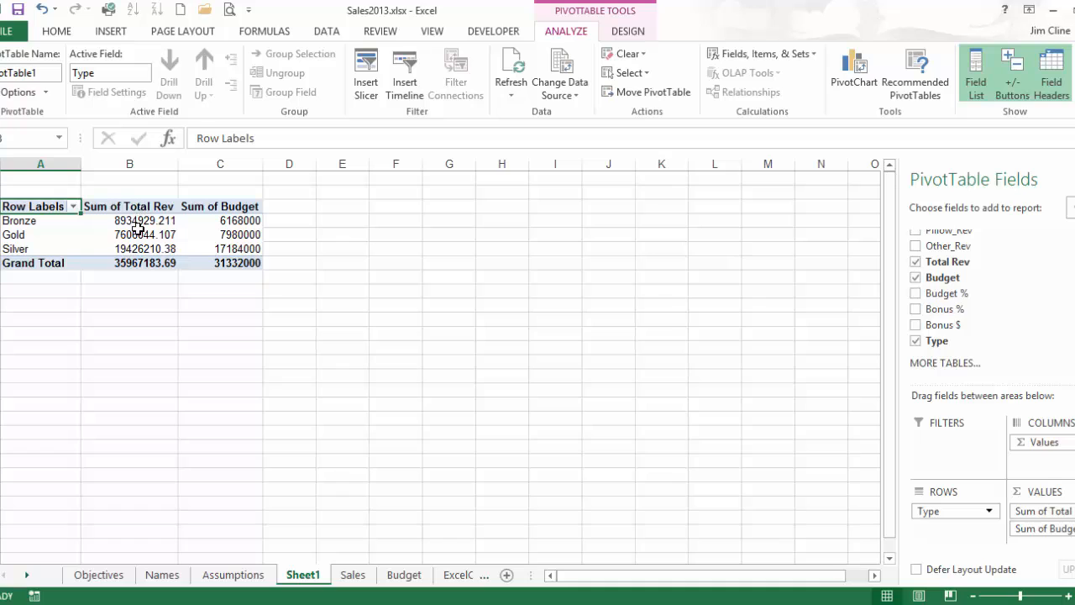
Format the Sum of Total Rev field as Number with a thousands separator and 0 decimal places.
{"action": "mouse_move", "coordinate": [245, 265]}
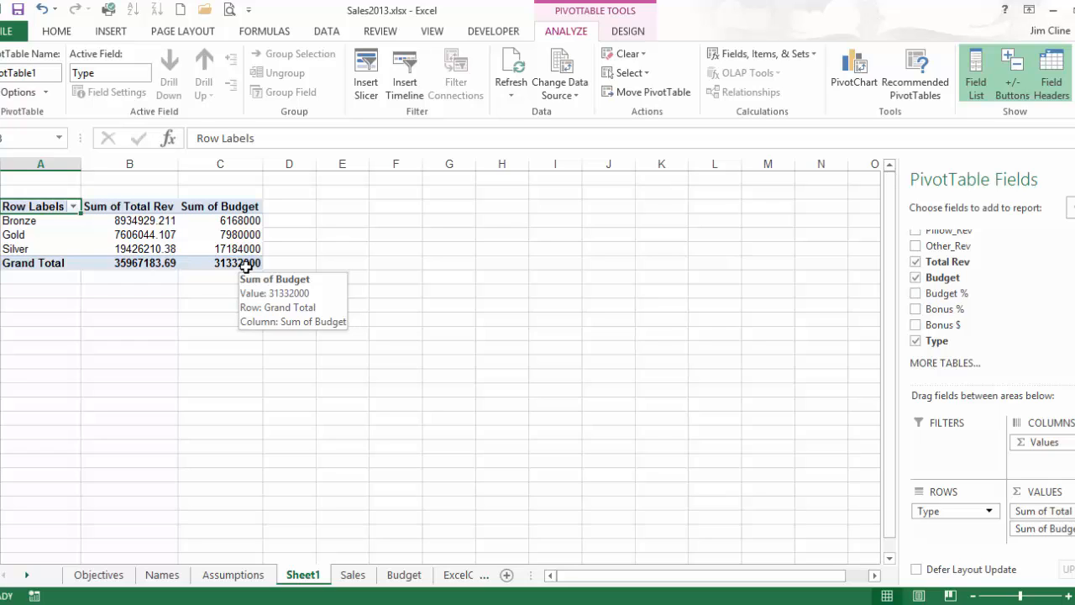
{"action": "mouse_move", "coordinate": [194, 240]}
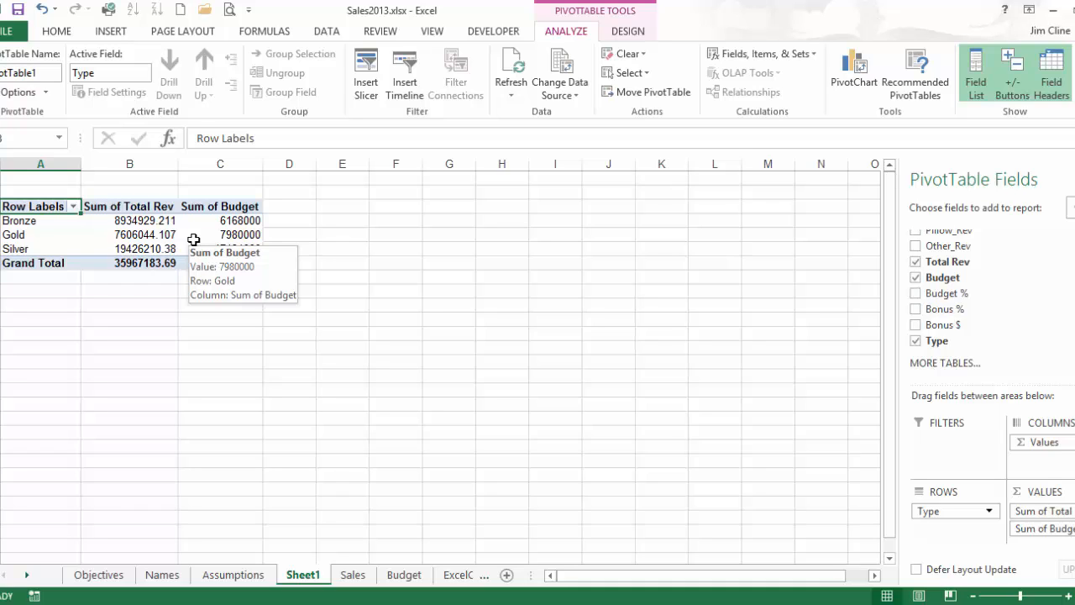
{"action": "double_click", "coordinate": [128, 208]}
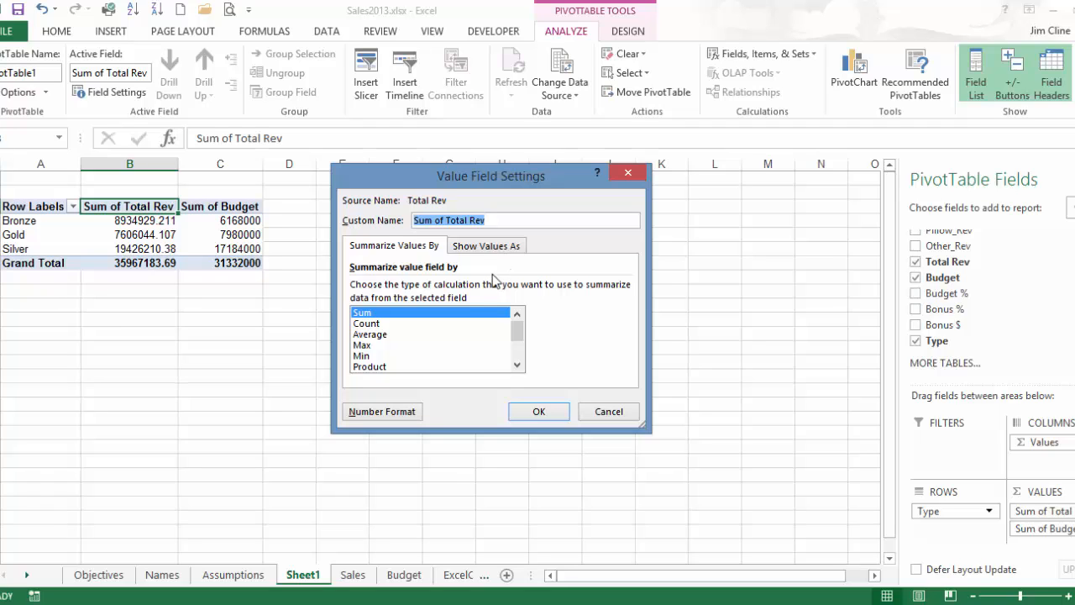
{"action": "left_click", "coordinate": [398, 412]}
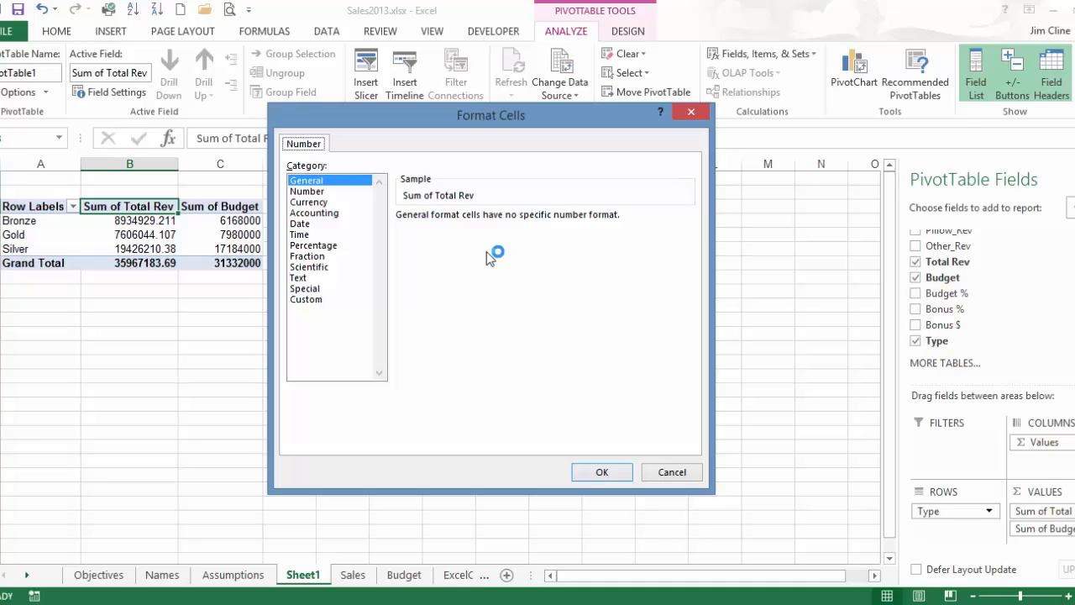
{"action": "left_click", "coordinate": [326, 192]}
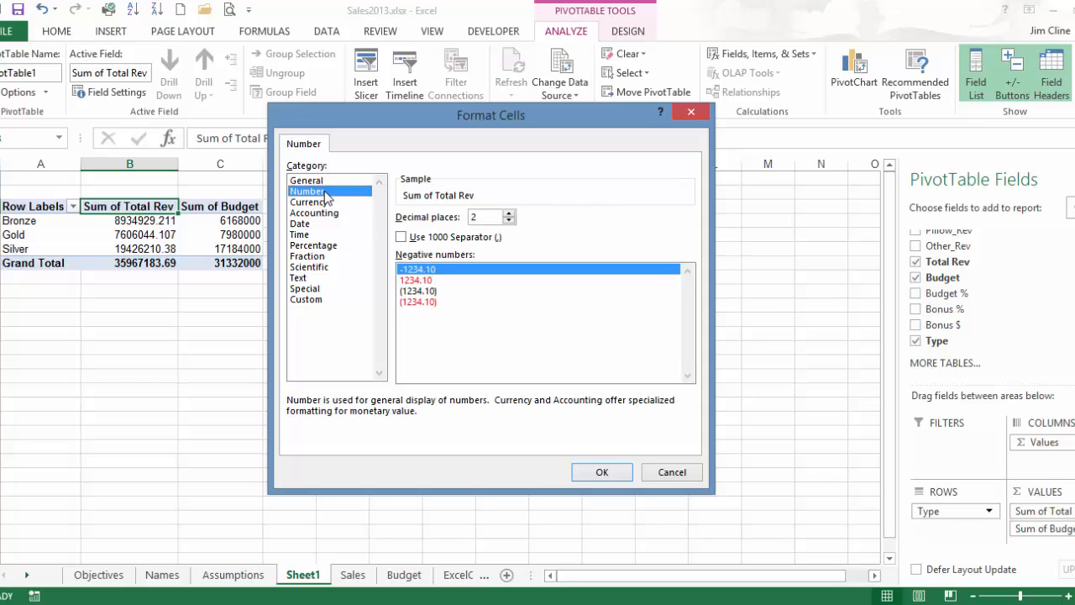
{"action": "left_click", "coordinate": [401, 237]}
{"action": "left_click", "coordinate": [508, 221]}
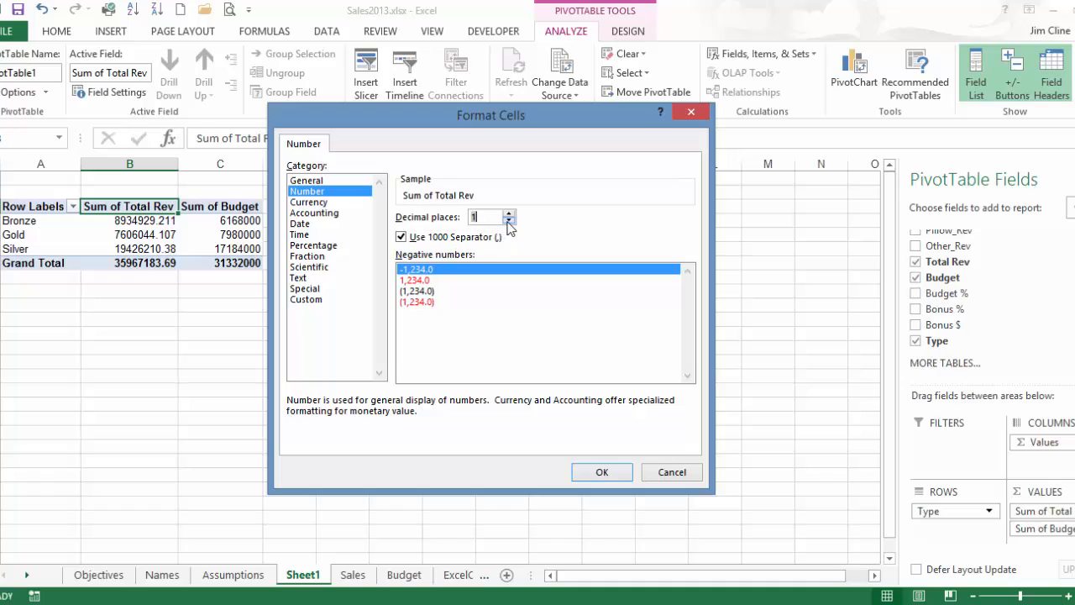
{"action": "left_click", "coordinate": [508, 221]}
{"action": "left_click", "coordinate": [599, 472]}
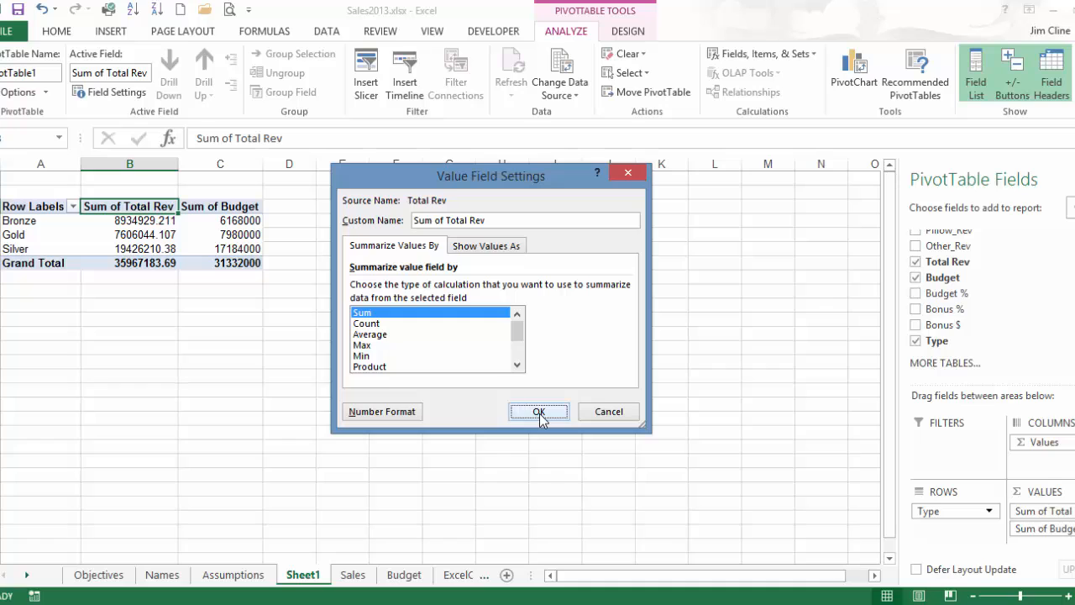
{"action": "left_click", "coordinate": [540, 414]}
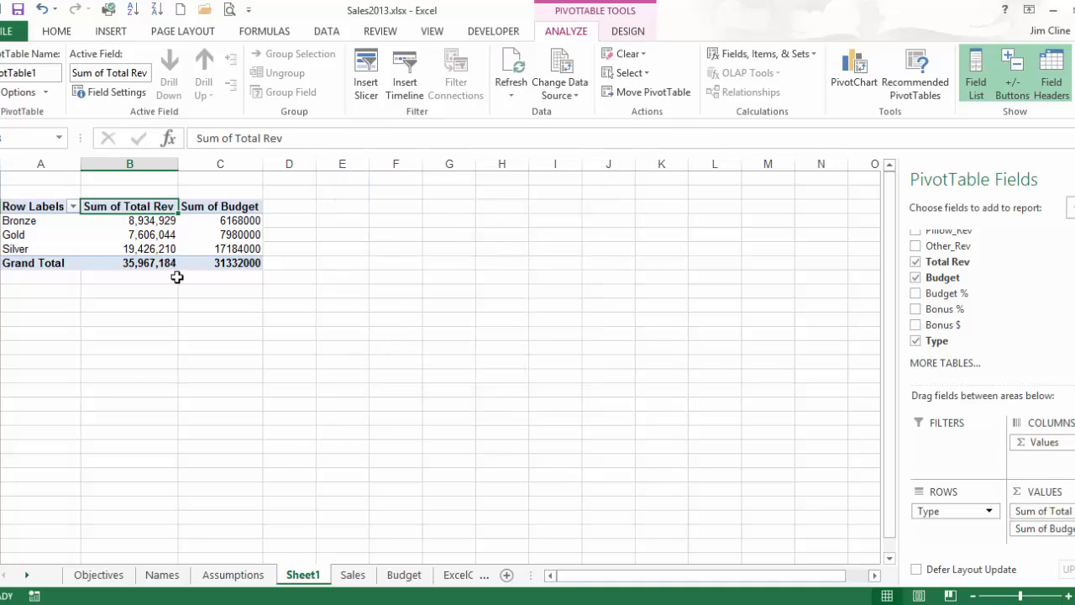
Format the Sum of Budget field as Number with a thousands separator and 0 decimal places.
{"action": "double_click", "coordinate": [225, 207]}
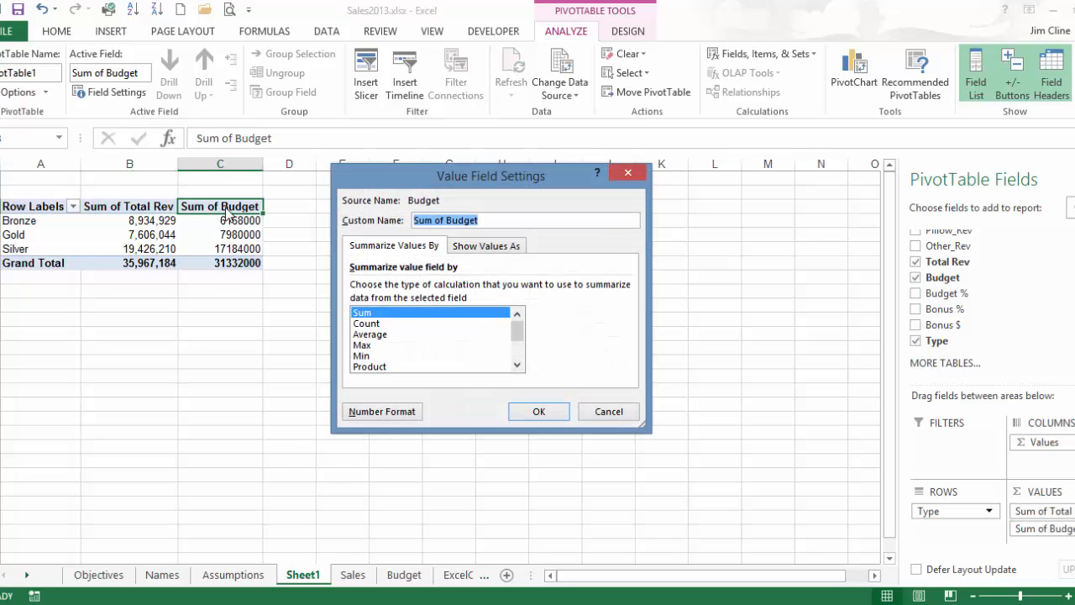
{"action": "left_click", "coordinate": [384, 411]}
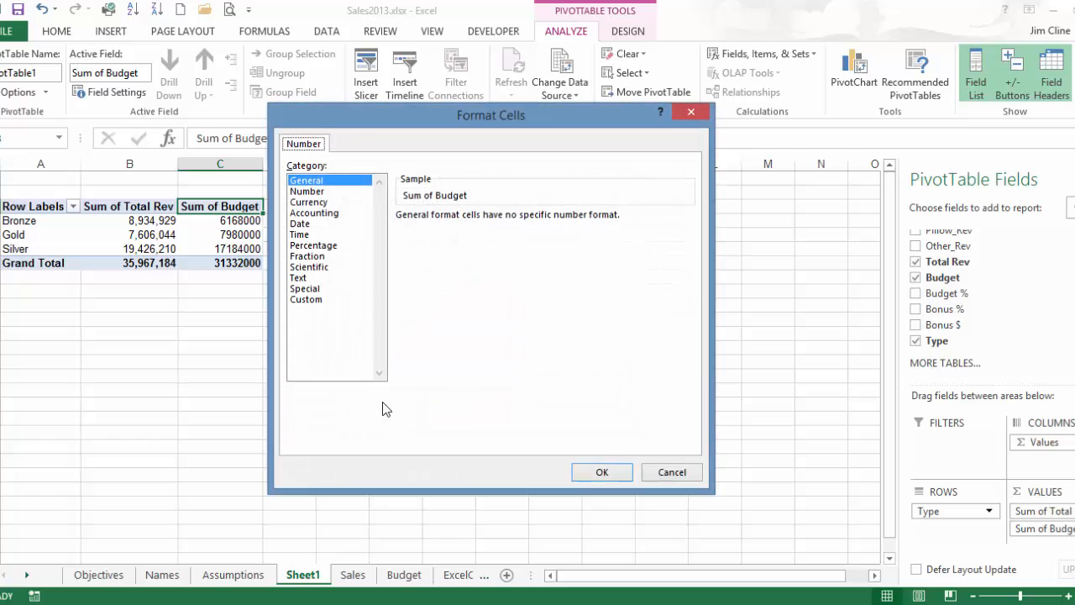
{"action": "left_click", "coordinate": [322, 191]}
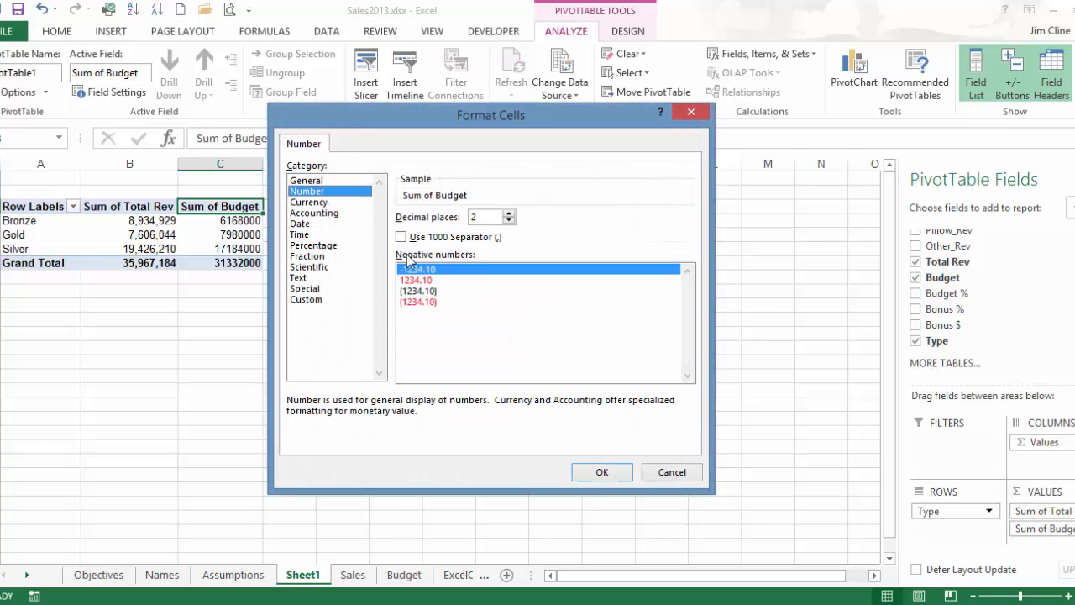
{"action": "left_click", "coordinate": [403, 238]}
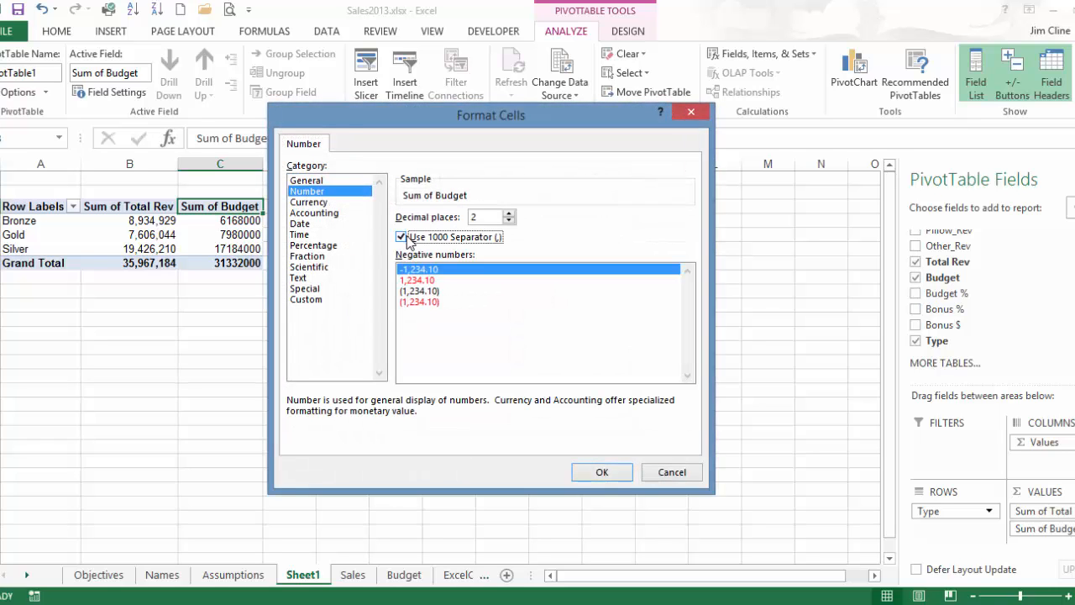
{"action": "left_click", "coordinate": [509, 221]}
{"action": "left_click", "coordinate": [510, 221]}
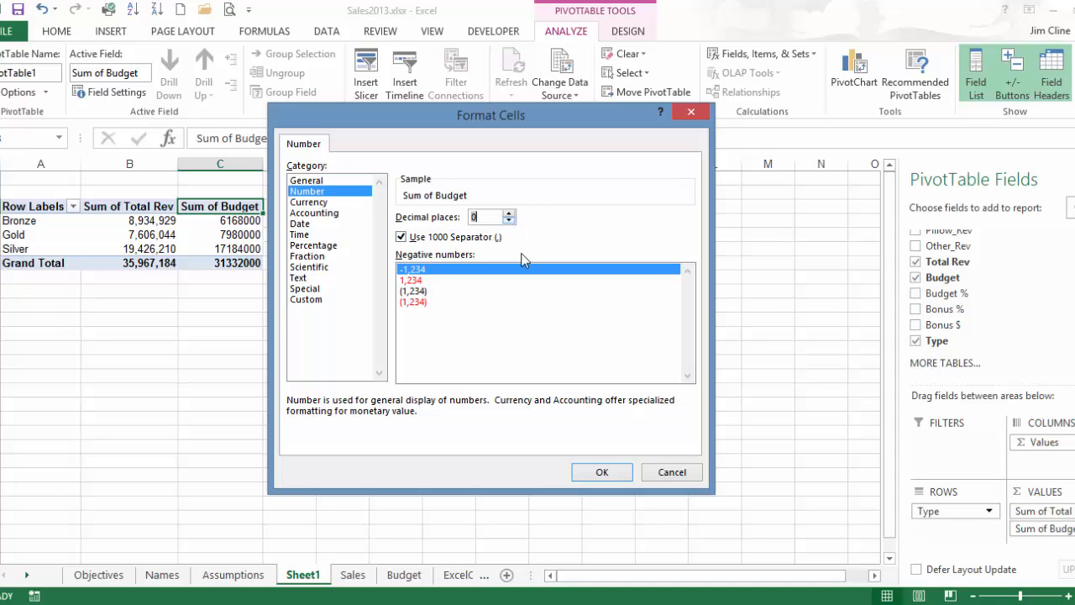
{"action": "left_click", "coordinate": [602, 472]}
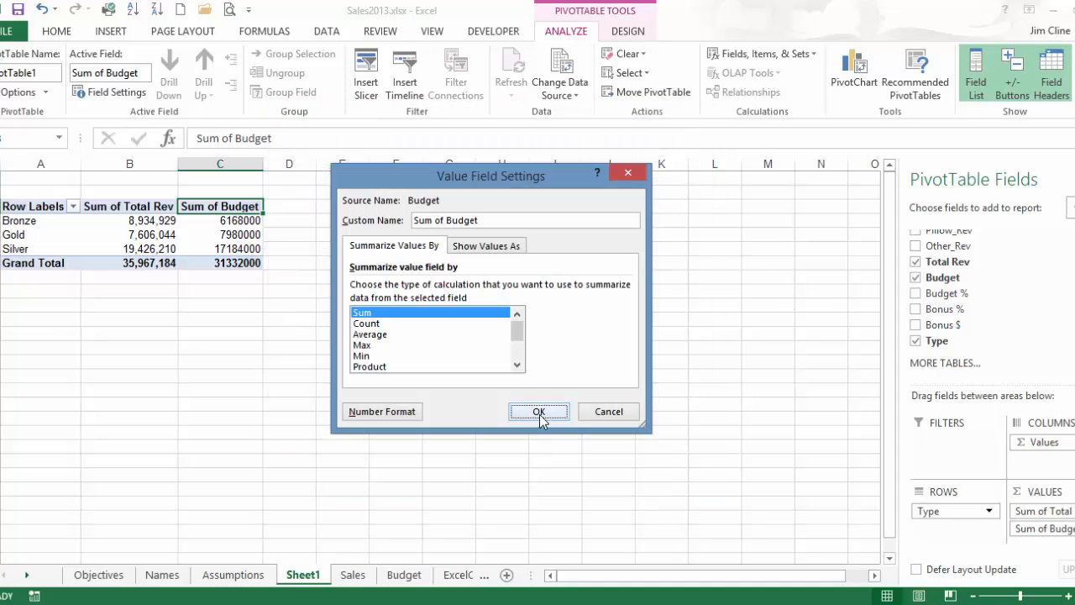
{"action": "left_click", "coordinate": [540, 412]}
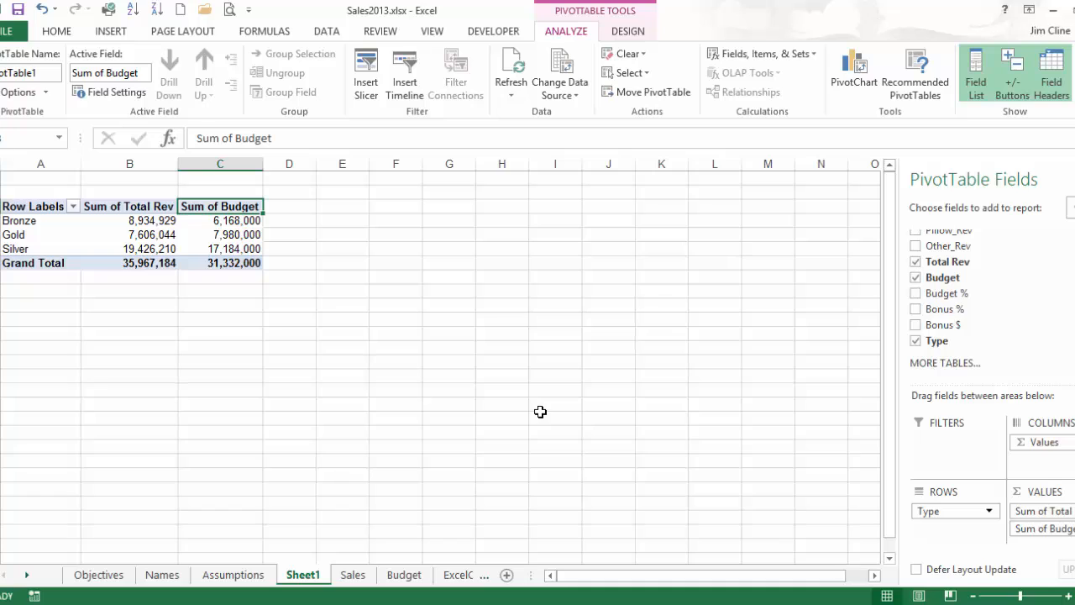
Rename the PivotTable's Sum of Total Rev heading to "Revenue".
{"action": "mouse_move", "coordinate": [200, 222]}
{"action": "left_click", "coordinate": [156, 206]}
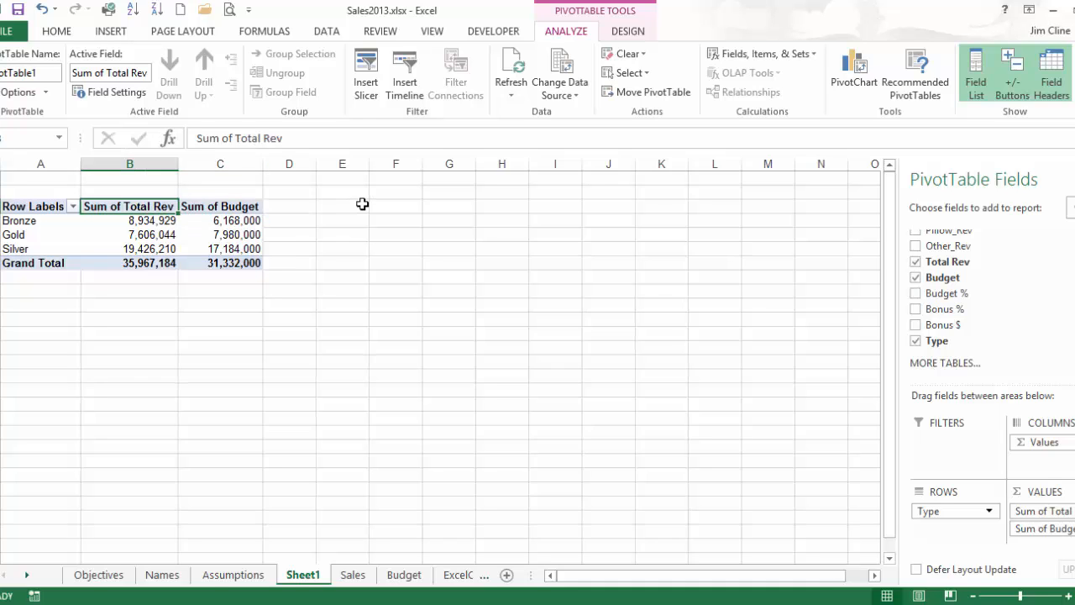
{"action": "type", "text": "Revenue"}
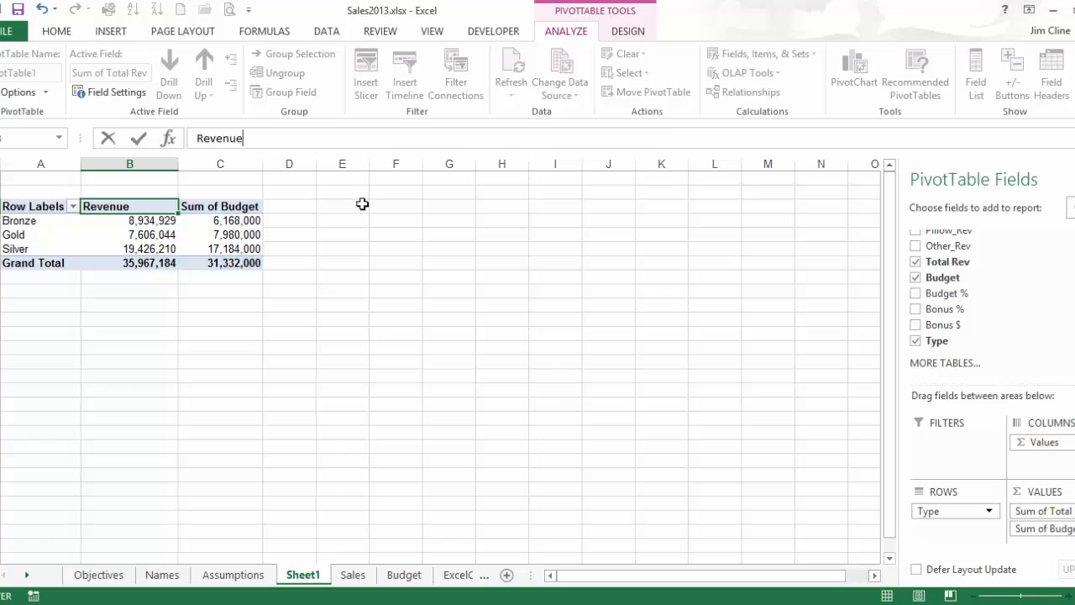
{"action": "key", "text": "Return"}
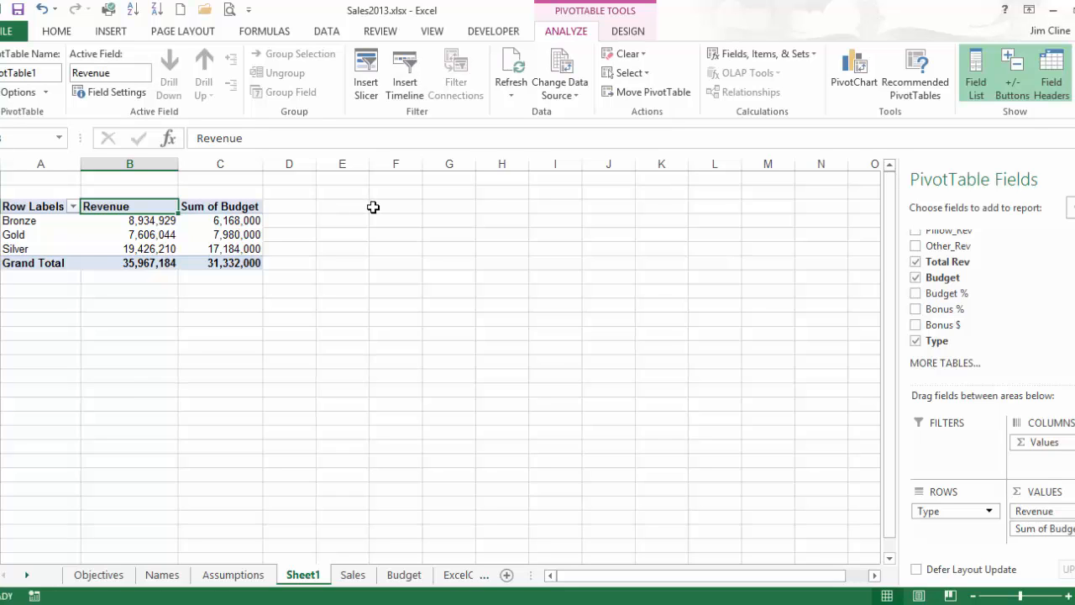
Rename the PivotTable's Sum of Budget heading to "Budget" followed by a trailing space.
{"action": "left_click", "coordinate": [234, 208]}
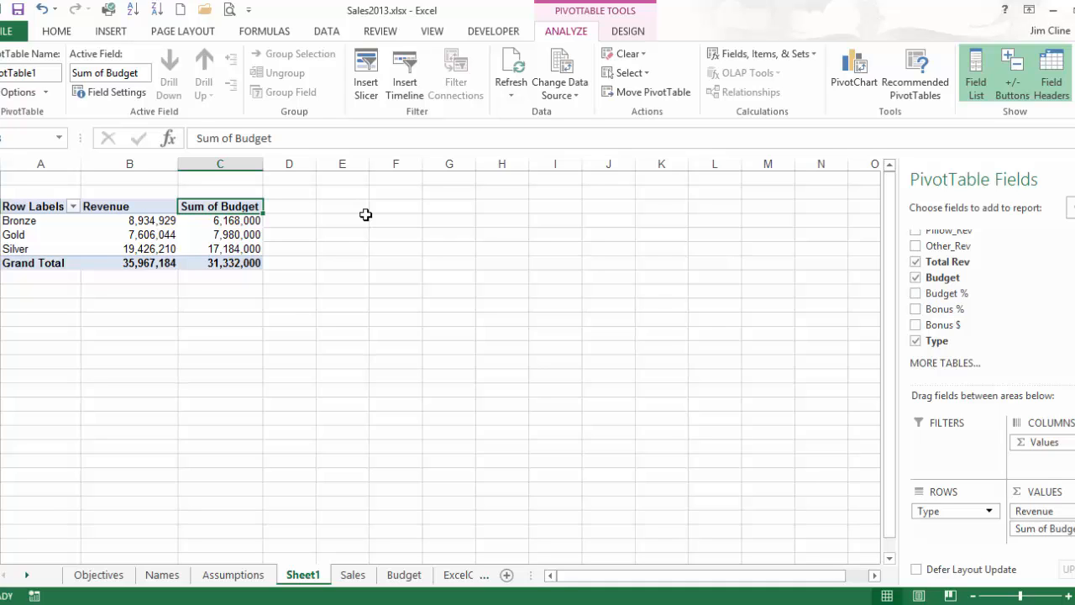
{"action": "type", "text": "Budget"}
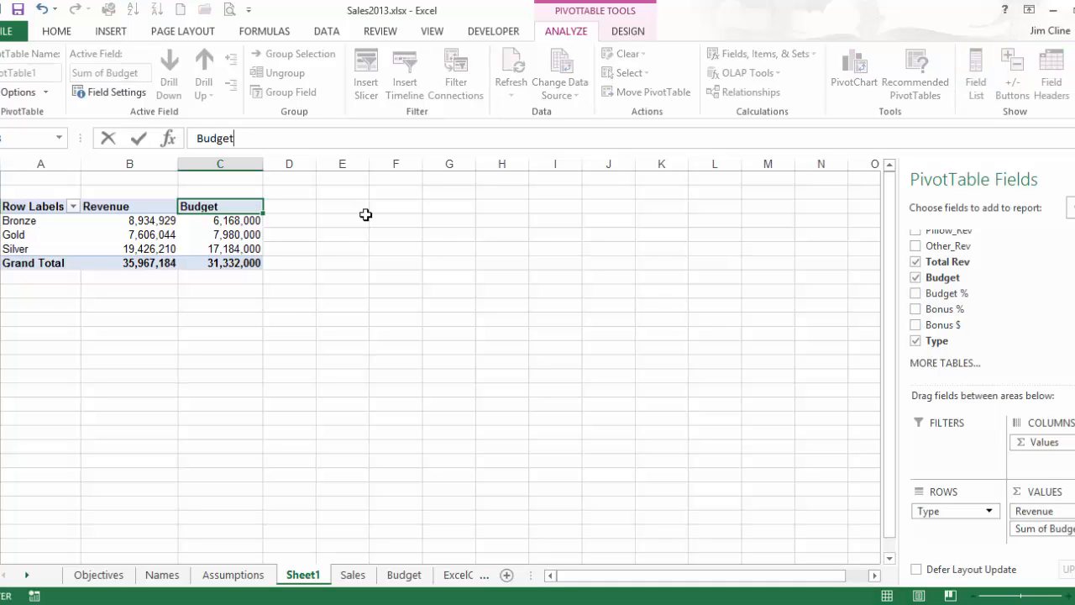
{"action": "key", "text": "Return"}
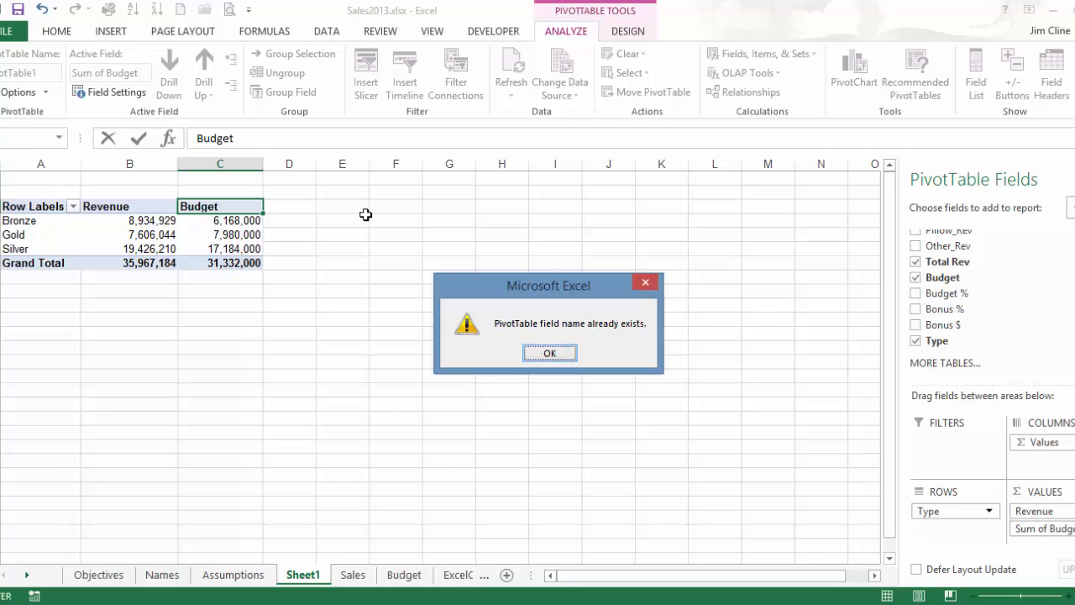
{"action": "left_click", "coordinate": [550, 352]}
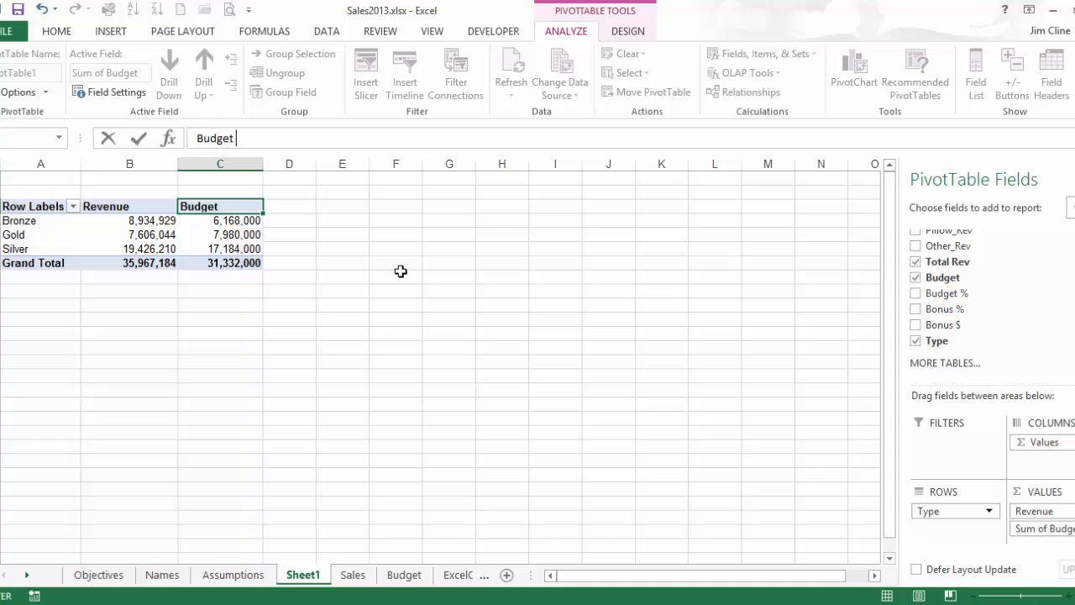
{"action": "key", "text": "Return"}
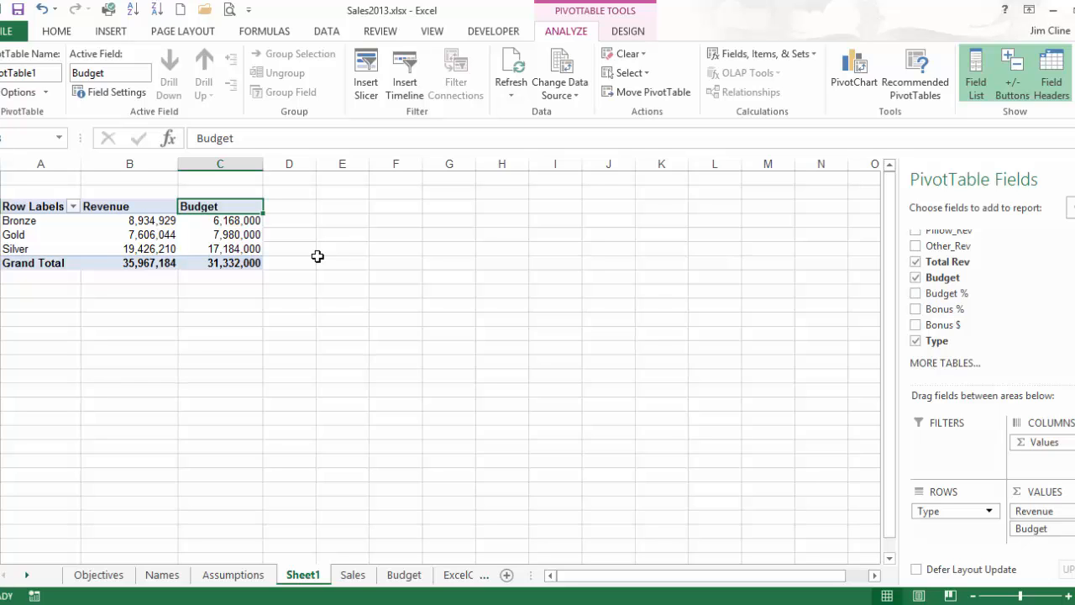
Enter the formula =B4/C4 in cell D4, beside the Bronze row of the PivotTable.
{"action": "left_click", "coordinate": [286, 220]}
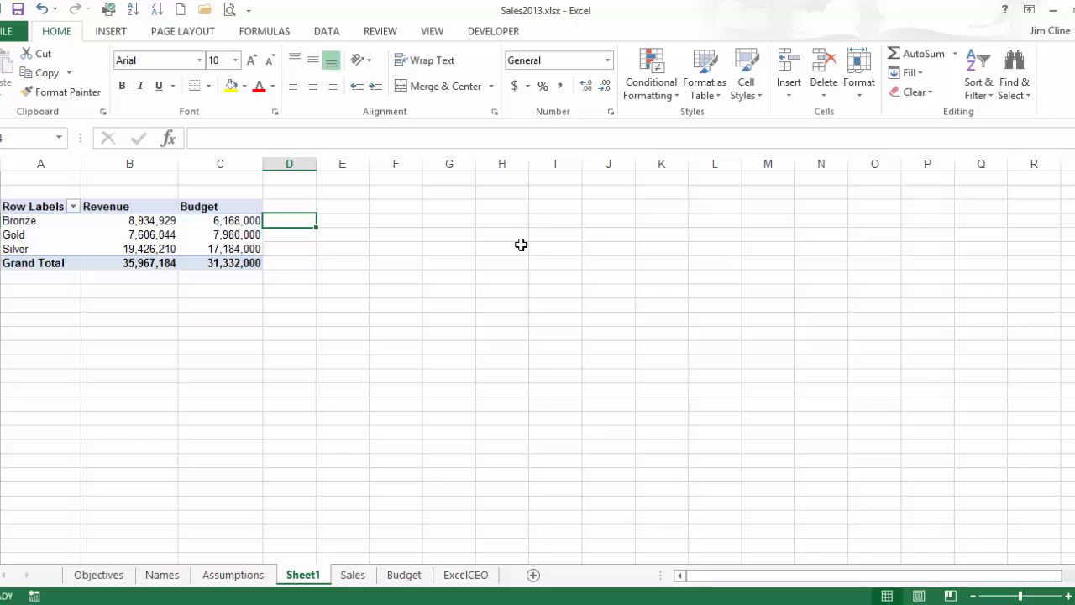
{"action": "type", "text": "="}
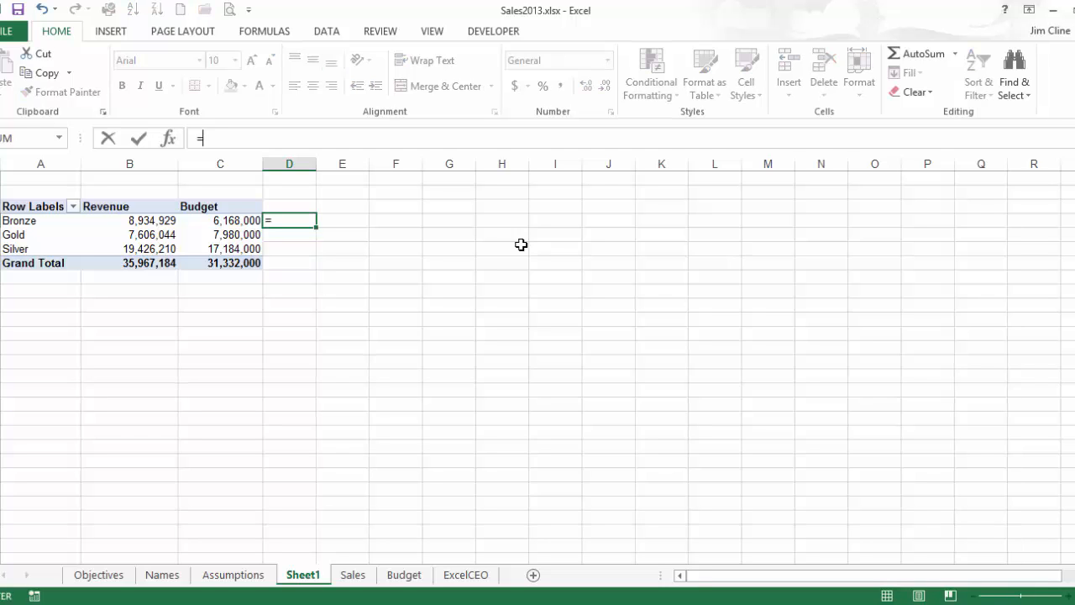
{"action": "type", "text": "b4/"}
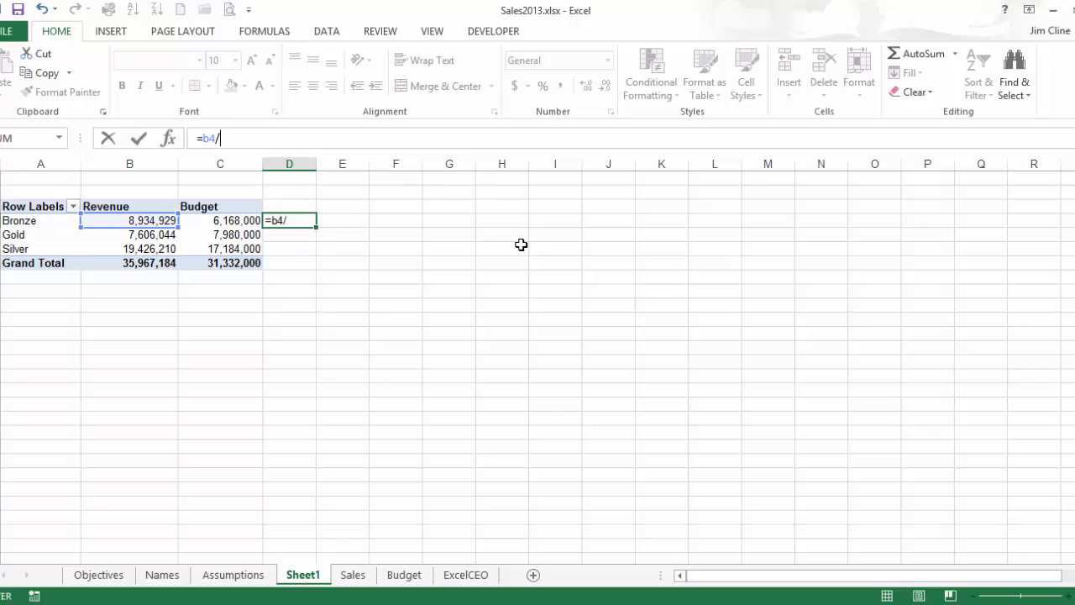
{"action": "type", "text": "c4"}
{"action": "key", "text": "ctrl+Return"}
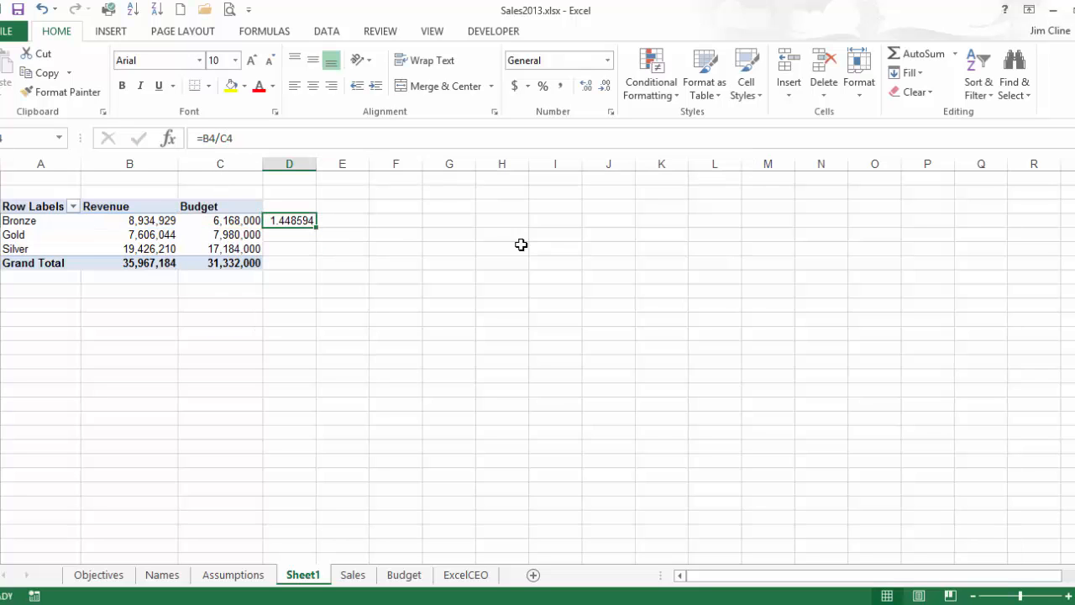
Format cell D4 as a percentage with one decimal place and fill its formula down to the Grand Total row.
{"action": "left_click", "coordinate": [543, 86]}
{"action": "left_click", "coordinate": [587, 87]}
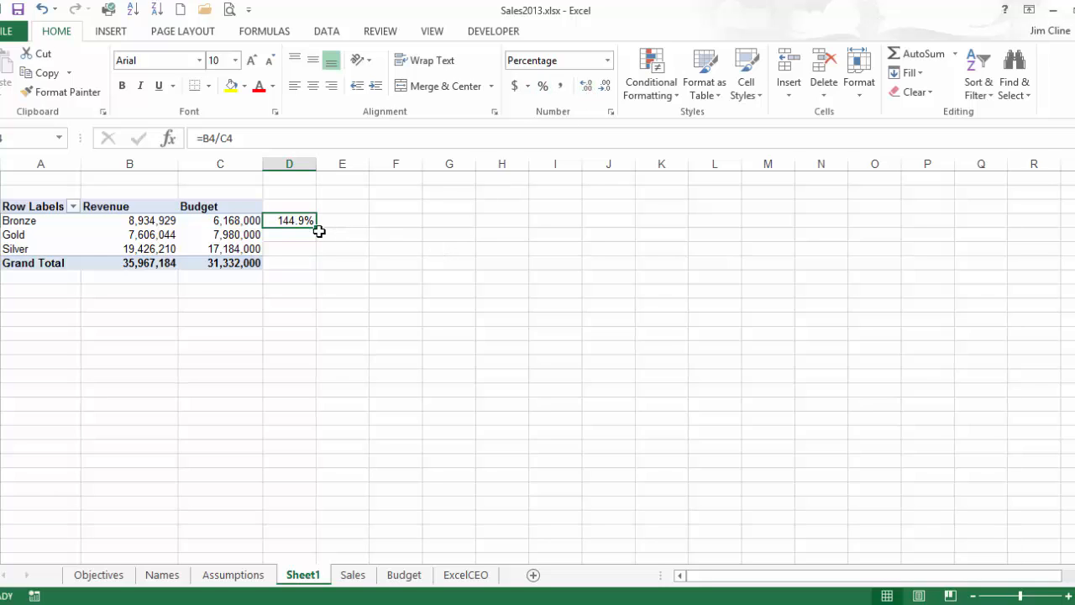
{"action": "left_click_drag", "start_coordinate": [318, 227], "coordinate": [318, 269]}
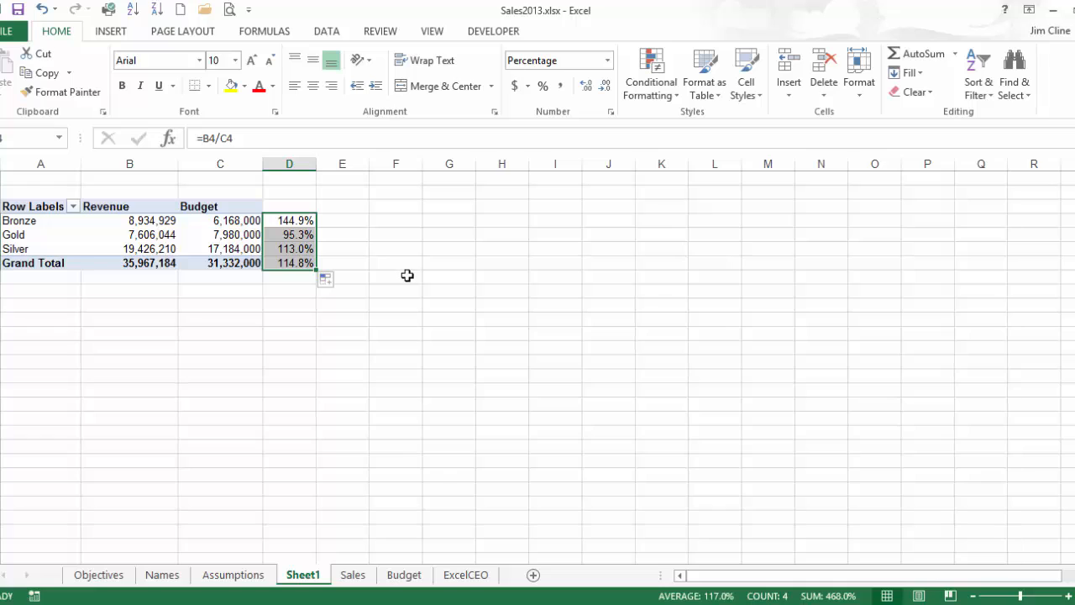
{"action": "left_click", "coordinate": [281, 263]}
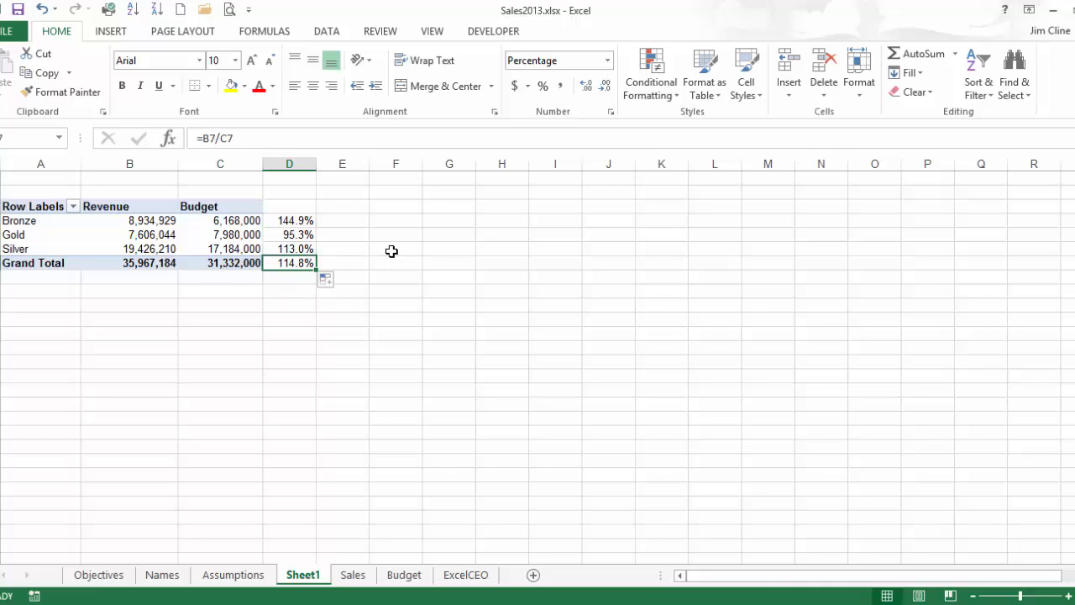
Add the Store_No field to the PivotTable's rows, below Type.
{"action": "left_click", "coordinate": [236, 236]}
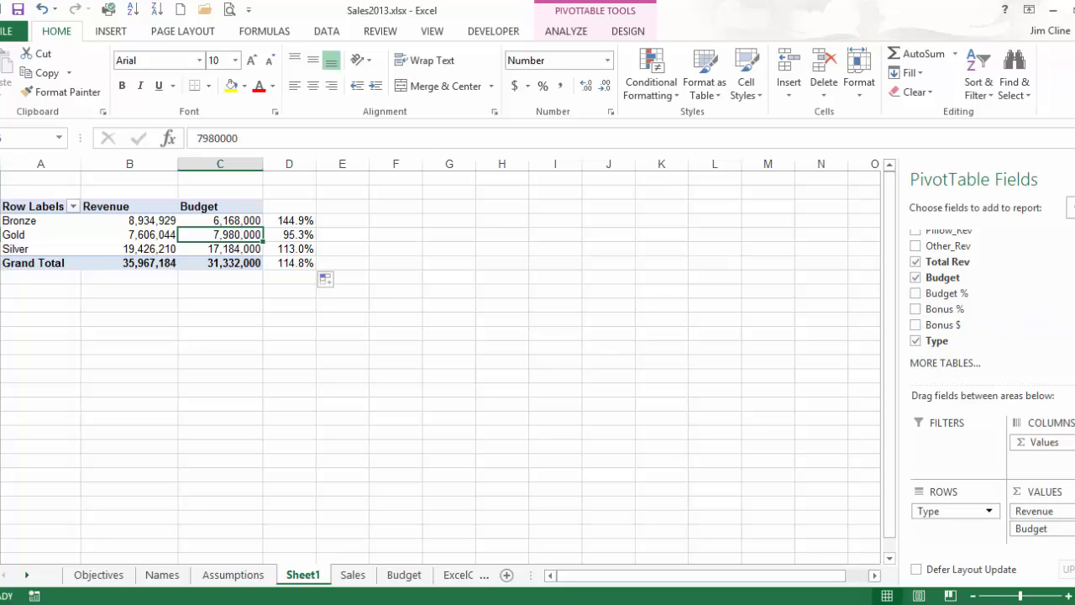
{"action": "scroll", "coordinate": [945, 298], "scroll_direction": "up", "scroll_amount": 2}
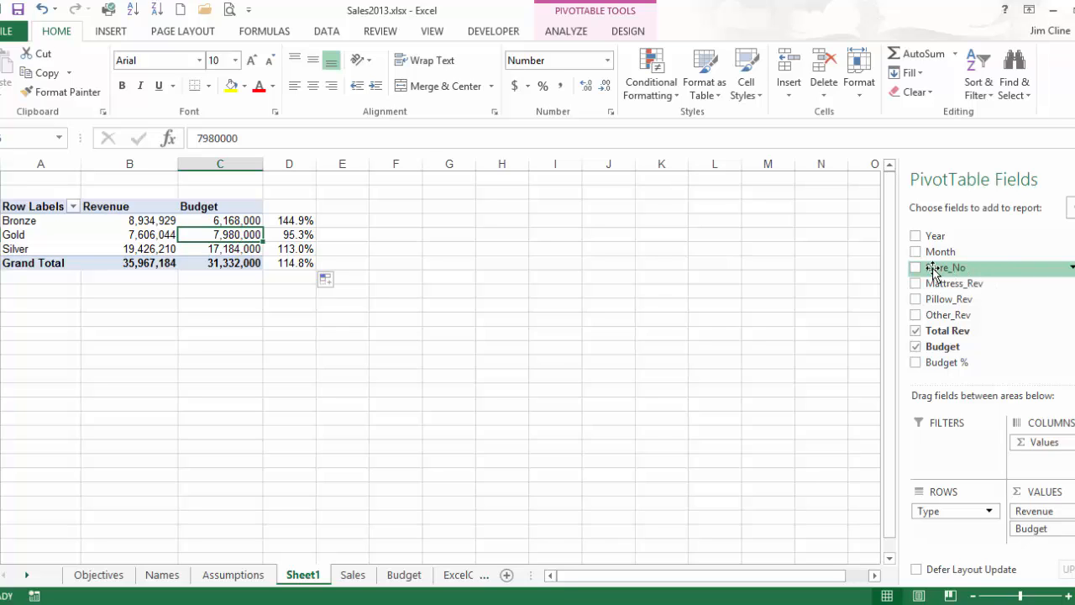
{"action": "left_click_drag", "start_coordinate": [934, 273], "coordinate": [946, 531]}
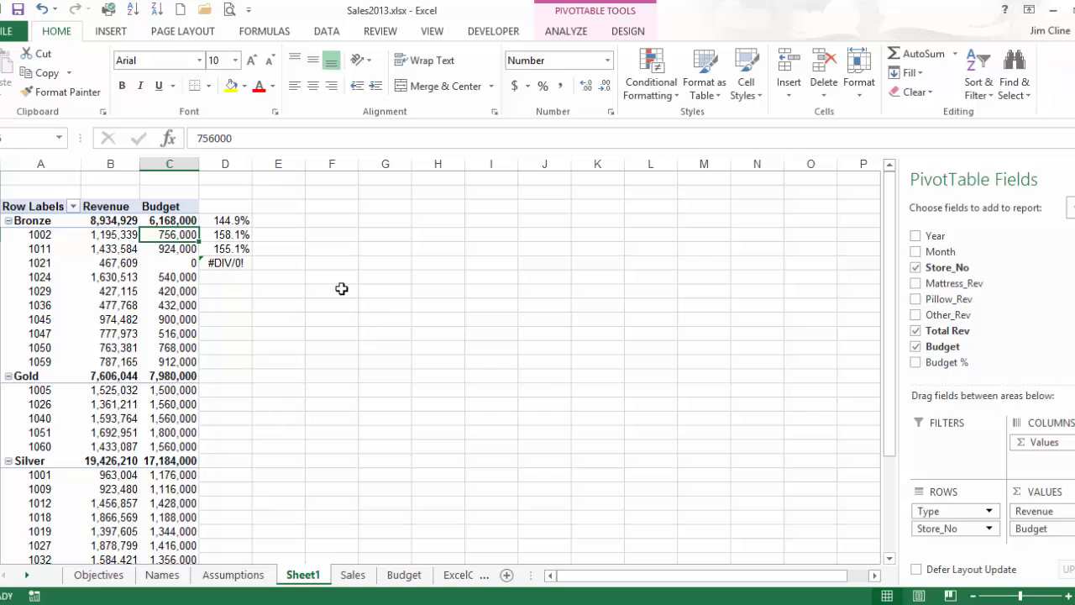
Fill the revenue-to-budget formula from the store 1021 row in column D down to the PivotTable's last row.
{"action": "left_click", "coordinate": [232, 264]}
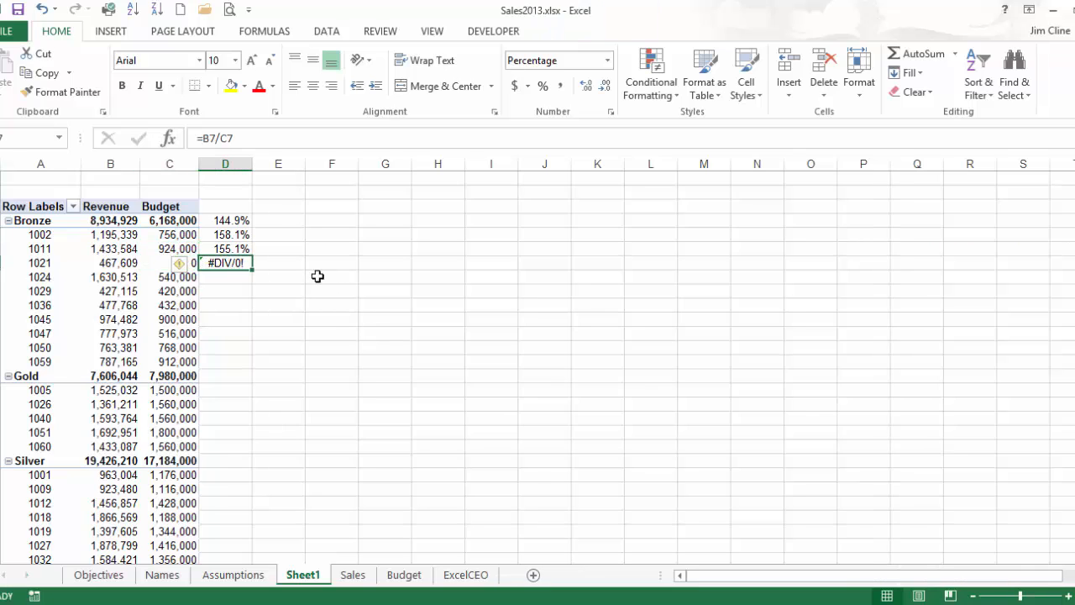
{"action": "double_click", "coordinate": [252, 270]}
{"action": "scroll", "coordinate": [304, 323], "scroll_direction": "down", "scroll_amount": 7}
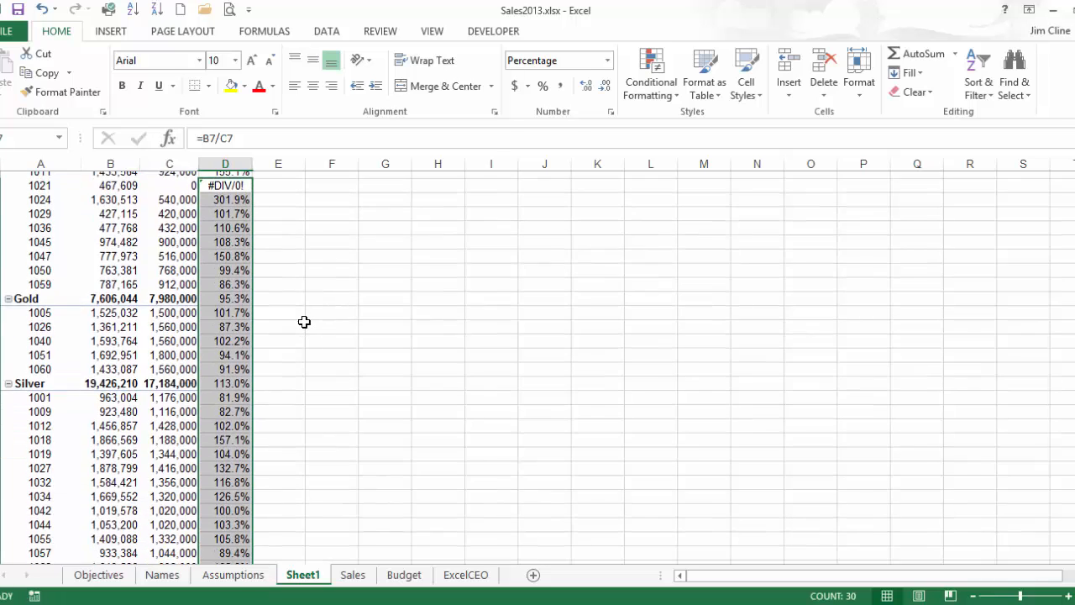
{"action": "scroll", "coordinate": [304, 323], "scroll_direction": "up", "scroll_amount": 7}
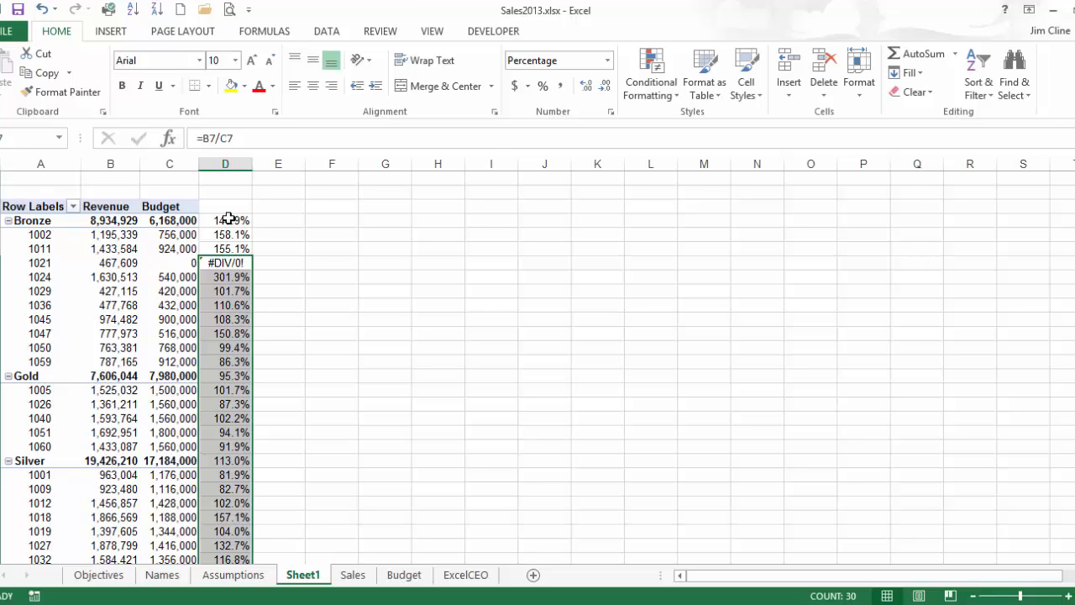
Delete all the percentage formulas in column D, from the Bronze row through the Grand Total row.
{"action": "left_click_drag", "start_coordinate": [229, 219], "coordinate": [225, 532]}
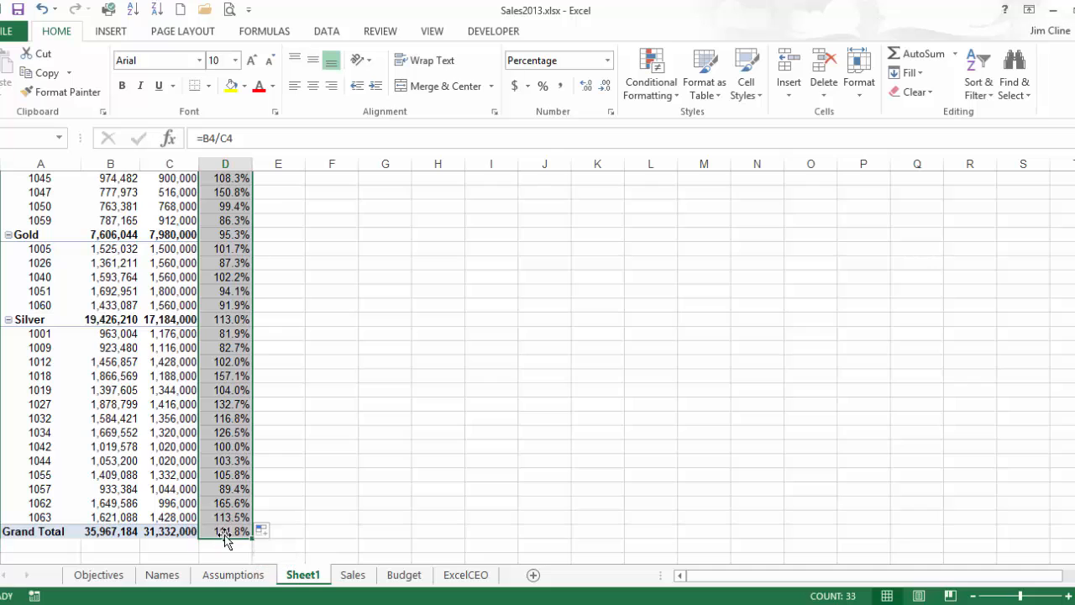
{"action": "key", "text": "Delete"}
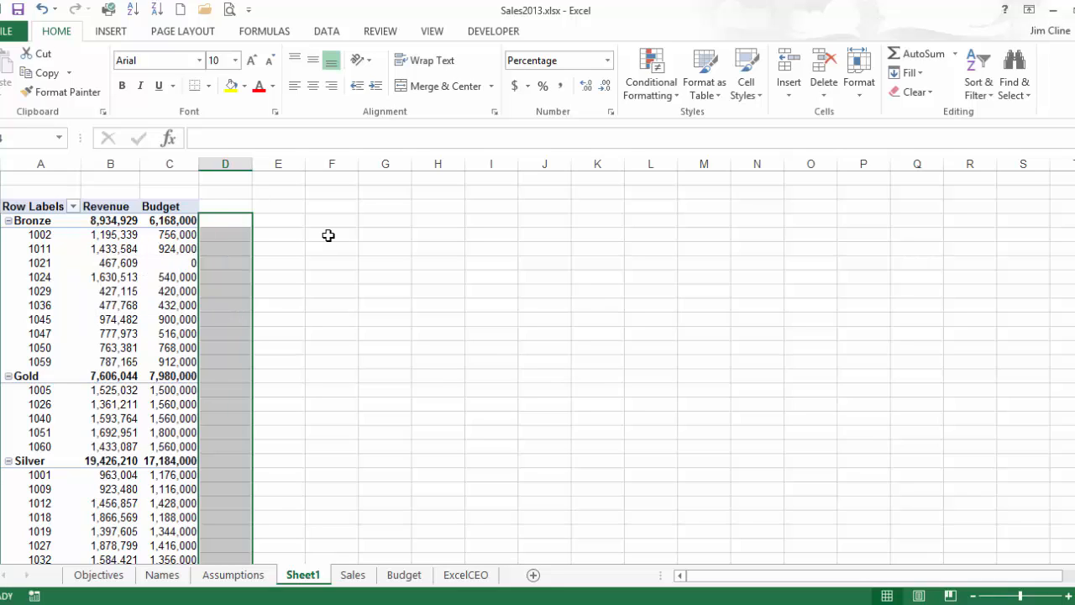
Collapse the Bronze, Gold and Silver groups in the PivotTable to hide their individual stores.
{"action": "left_click", "coordinate": [111, 236]}
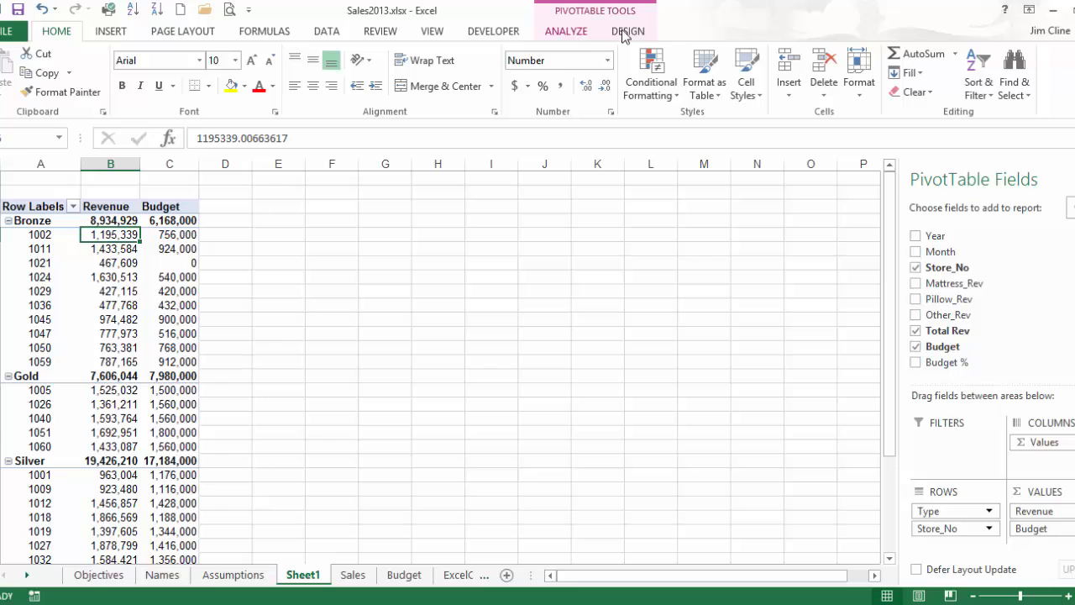
{"action": "left_click", "coordinate": [571, 33]}
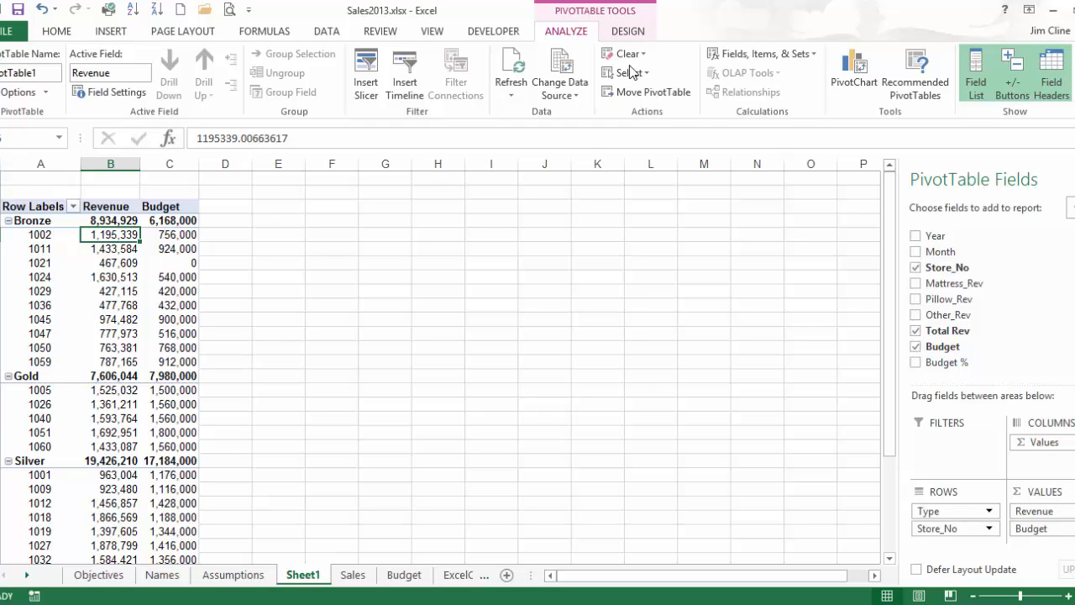
{"action": "left_click", "coordinate": [8, 220]}
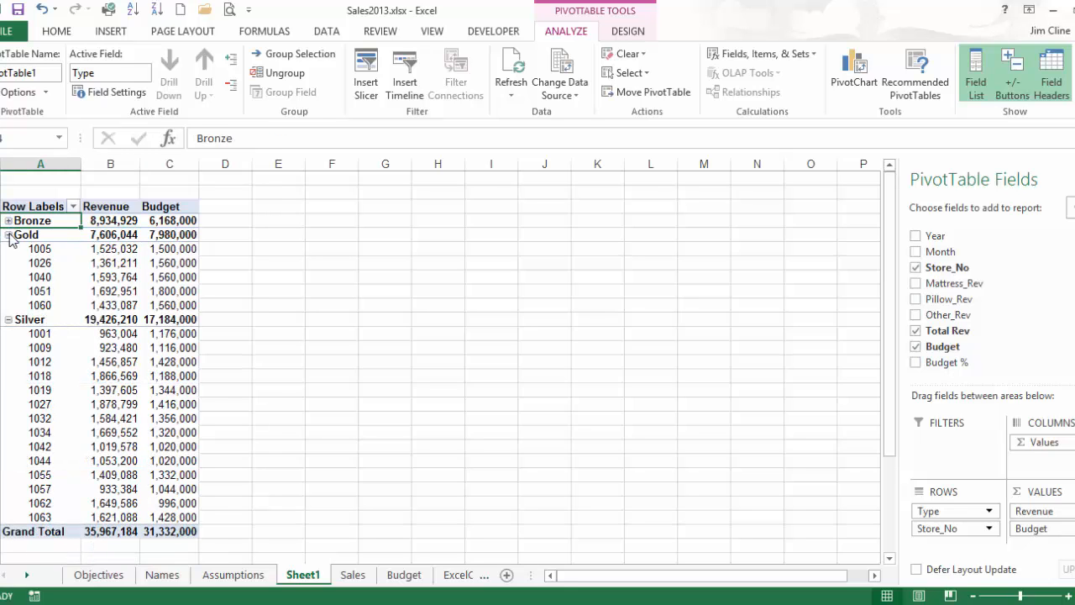
{"action": "left_click", "coordinate": [8, 235]}
{"action": "left_click", "coordinate": [8, 250]}
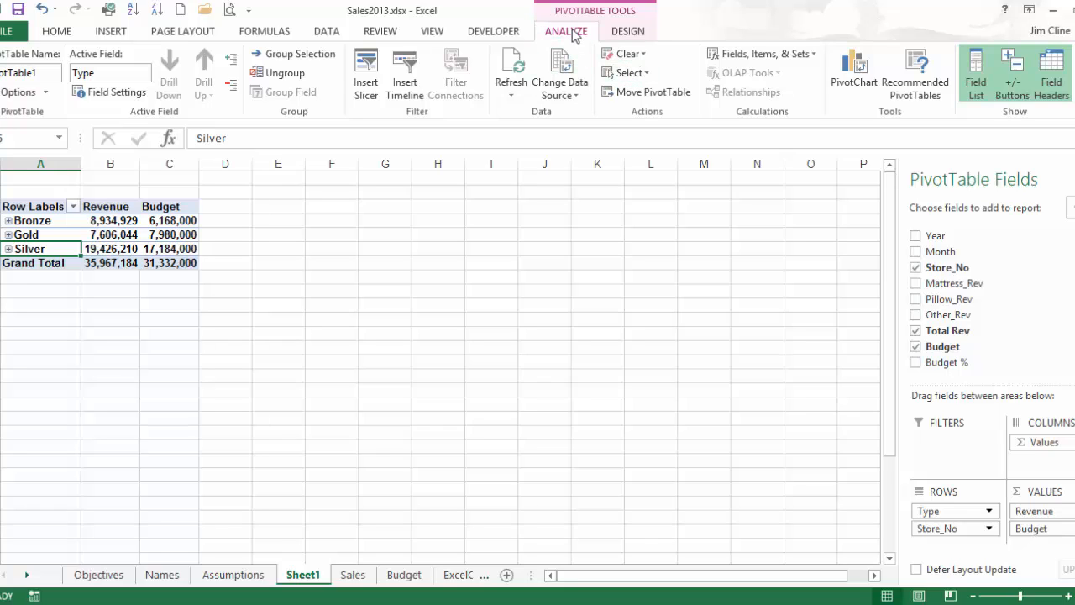
Start a new calculated field for the PivotTable and name it pct_bgt.
{"action": "left_click", "coordinate": [753, 59]}
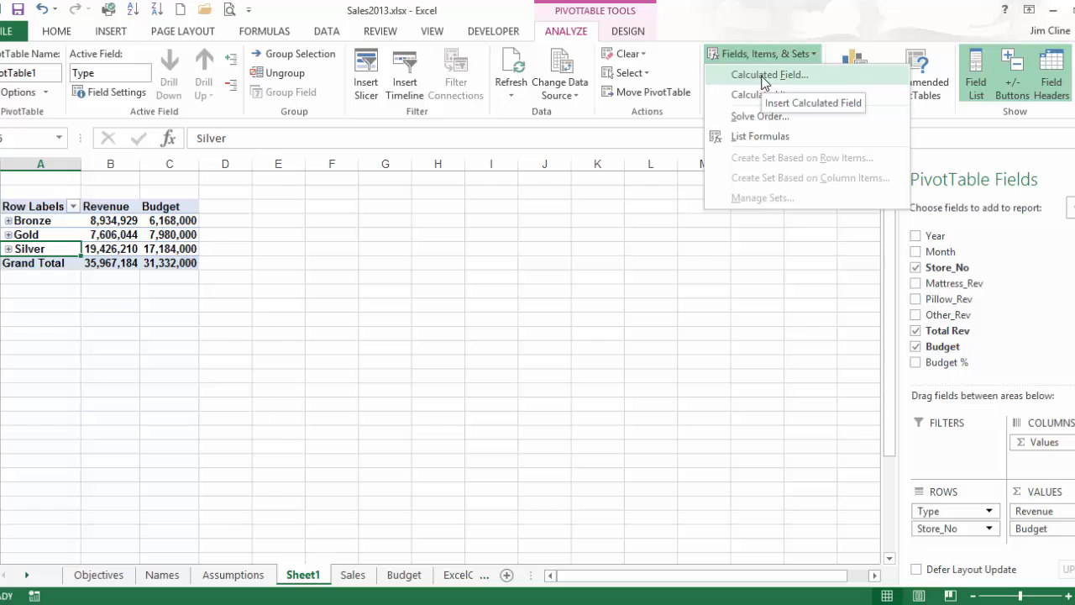
{"action": "left_click", "coordinate": [763, 76]}
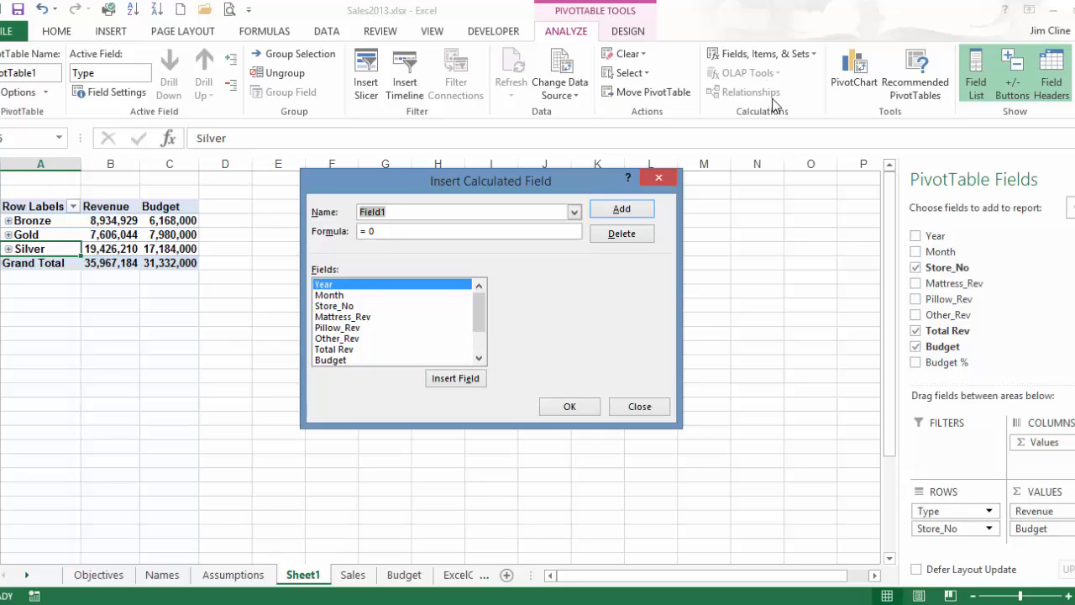
{"action": "type", "text": "pct_"}
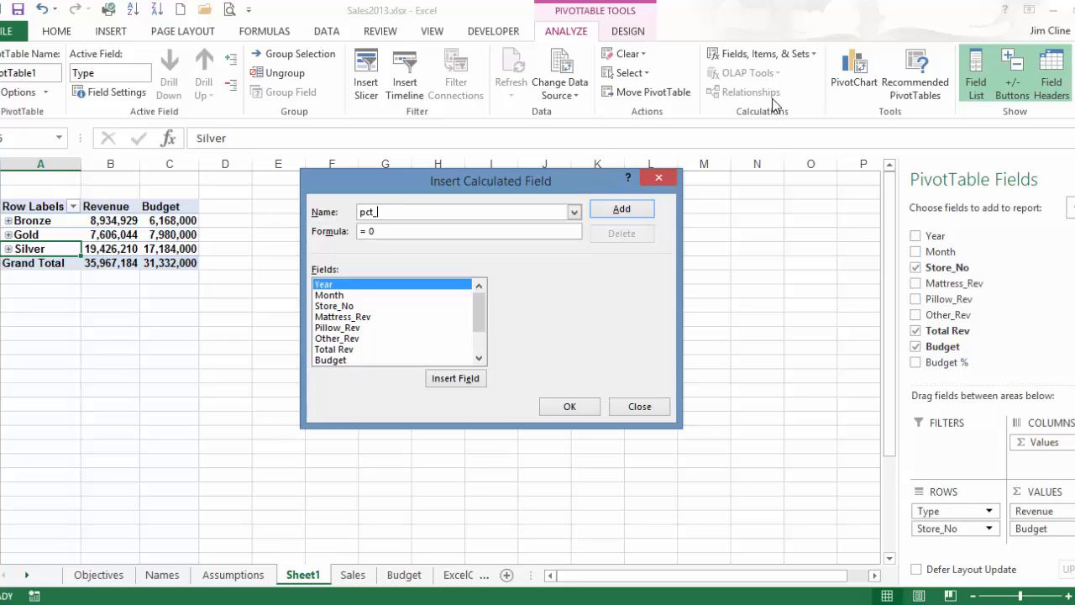
{"action": "type", "text": "bgt"}
Define the pct_bgt formula as 'Total Rev' divided by Budget and add the calculated field to the PivotTable.
{"action": "left_click", "coordinate": [383, 232]}
{"action": "key", "text": "BackSpace"}
{"action": "left_click_drag", "start_coordinate": [479, 321], "coordinate": [478, 338]}
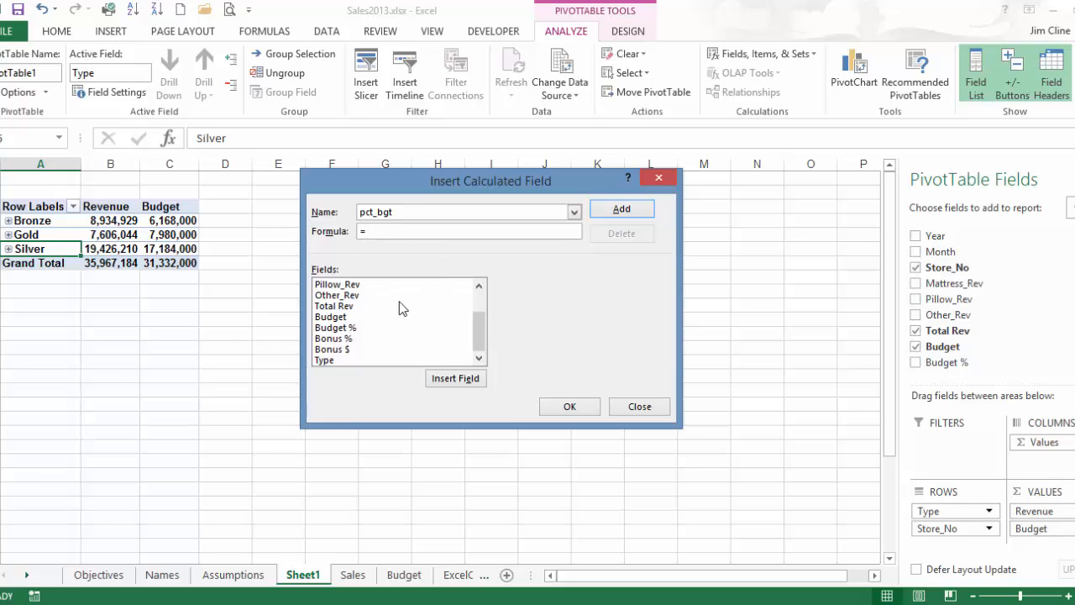
{"action": "left_click", "coordinate": [345, 306]}
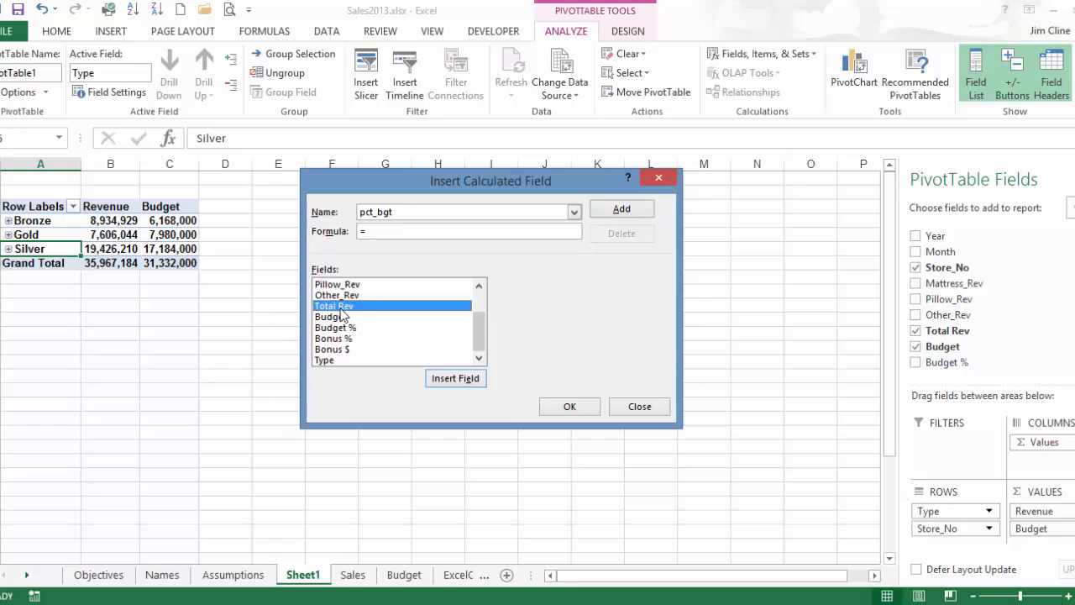
{"action": "left_click", "coordinate": [455, 378]}
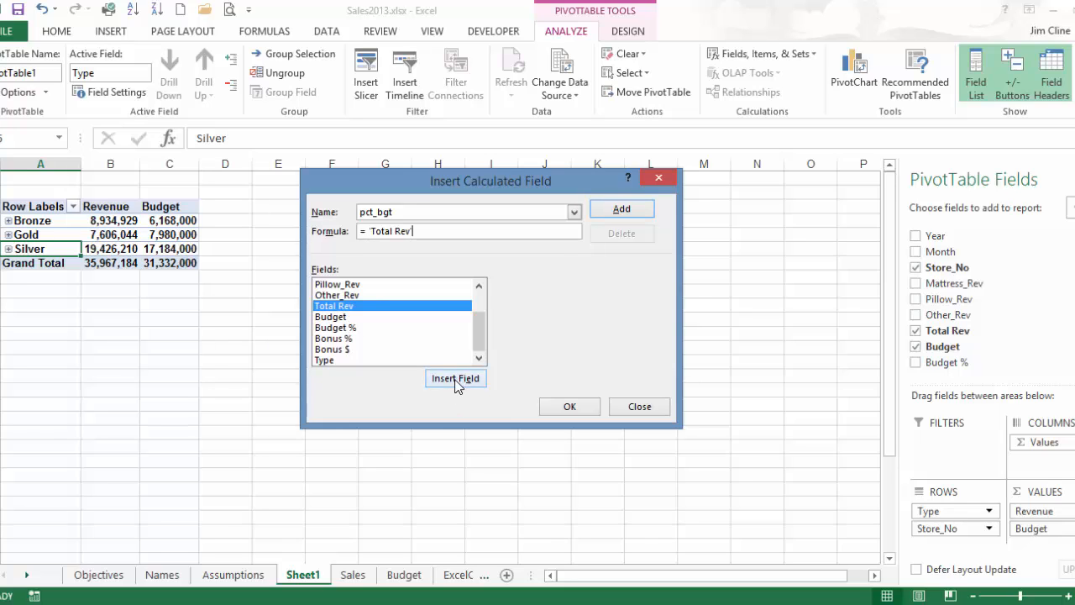
{"action": "type", "text": "/"}
{"action": "left_click", "coordinate": [340, 319]}
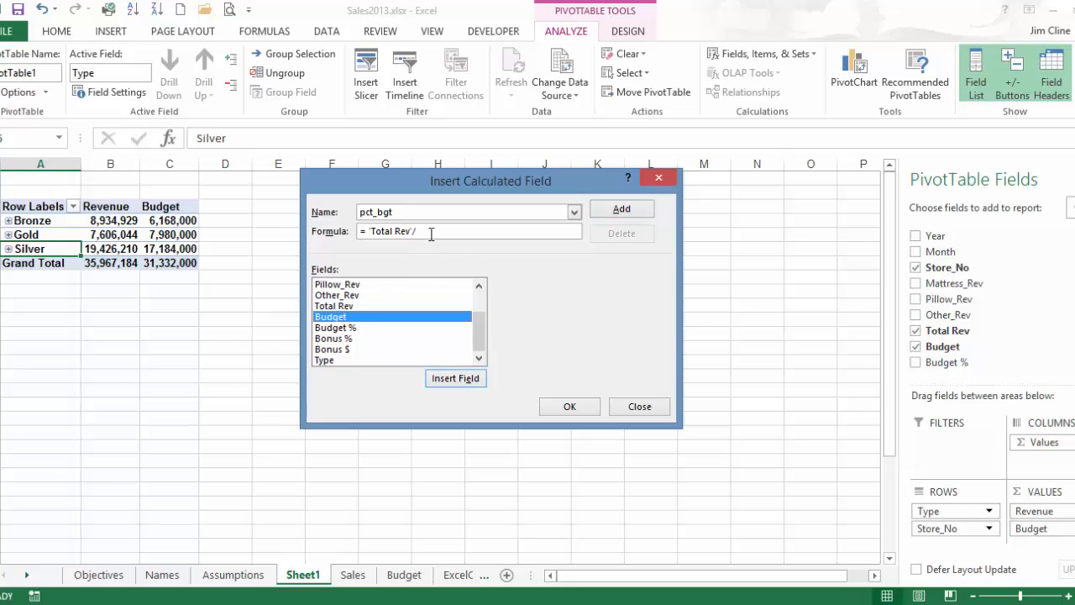
{"action": "double_click", "coordinate": [332, 320]}
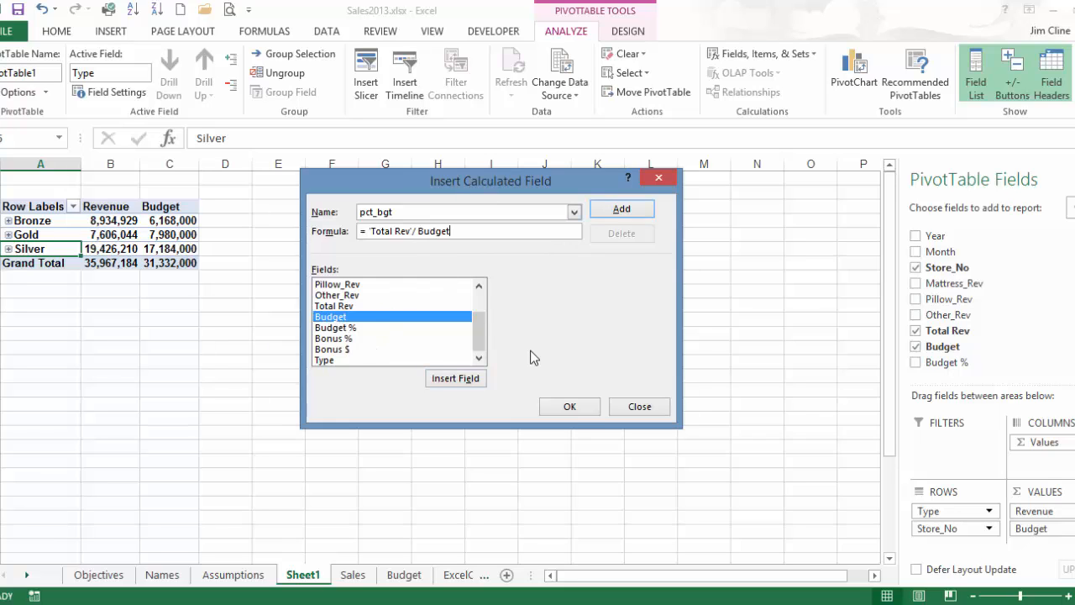
{"action": "left_click", "coordinate": [570, 408]}
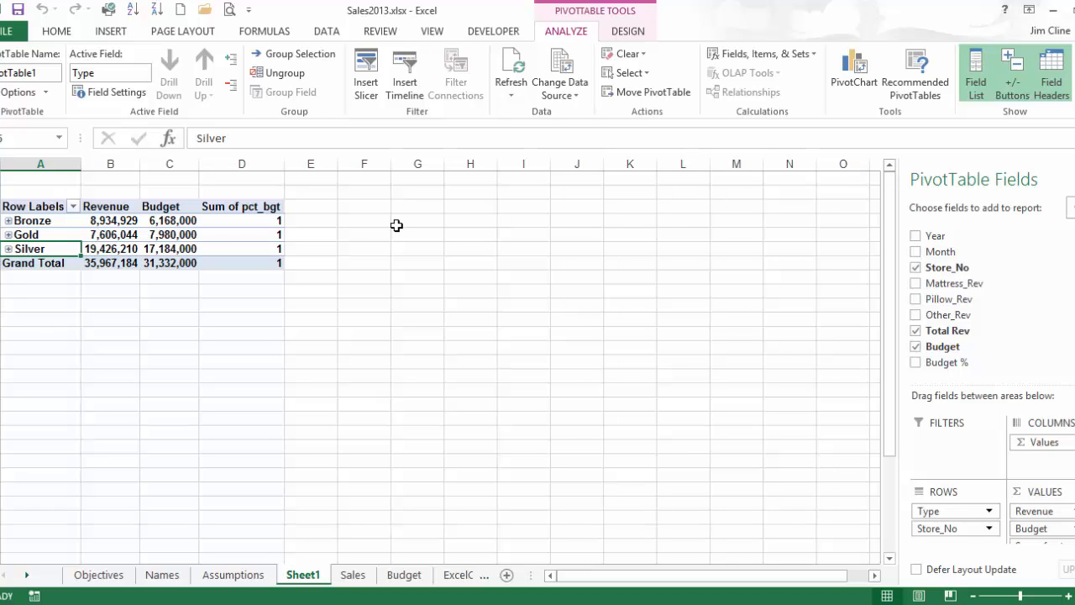
Format the Sum of pct_bgt field as Percentage with 1 decimal place.
{"action": "left_click", "coordinate": [239, 206]}
{"action": "double_click", "coordinate": [240, 207]}
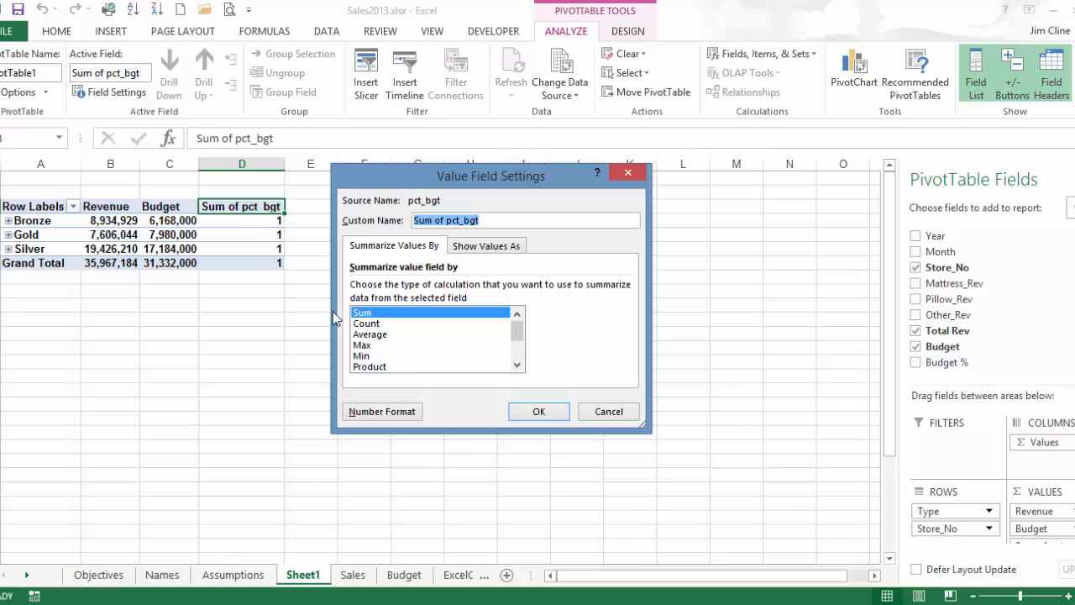
{"action": "left_click", "coordinate": [379, 412]}
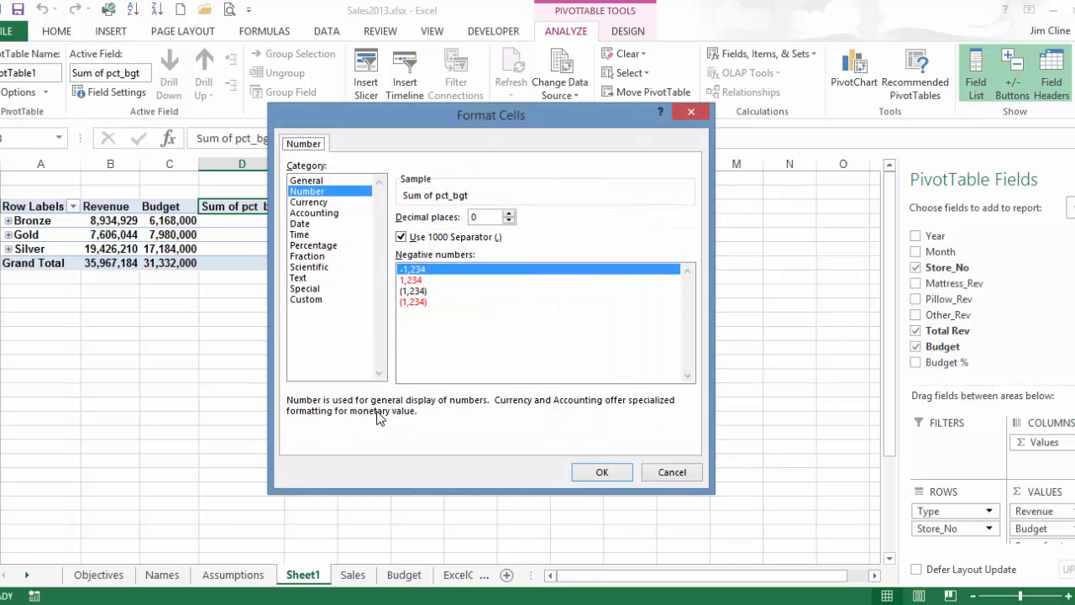
{"action": "left_click", "coordinate": [312, 246]}
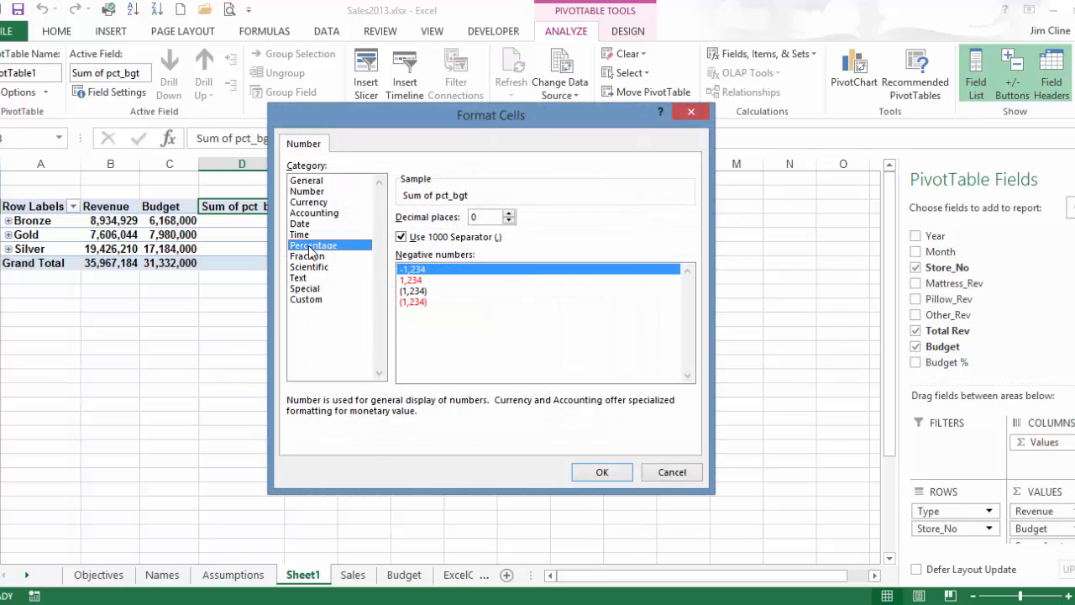
{"action": "left_click", "coordinate": [508, 213]}
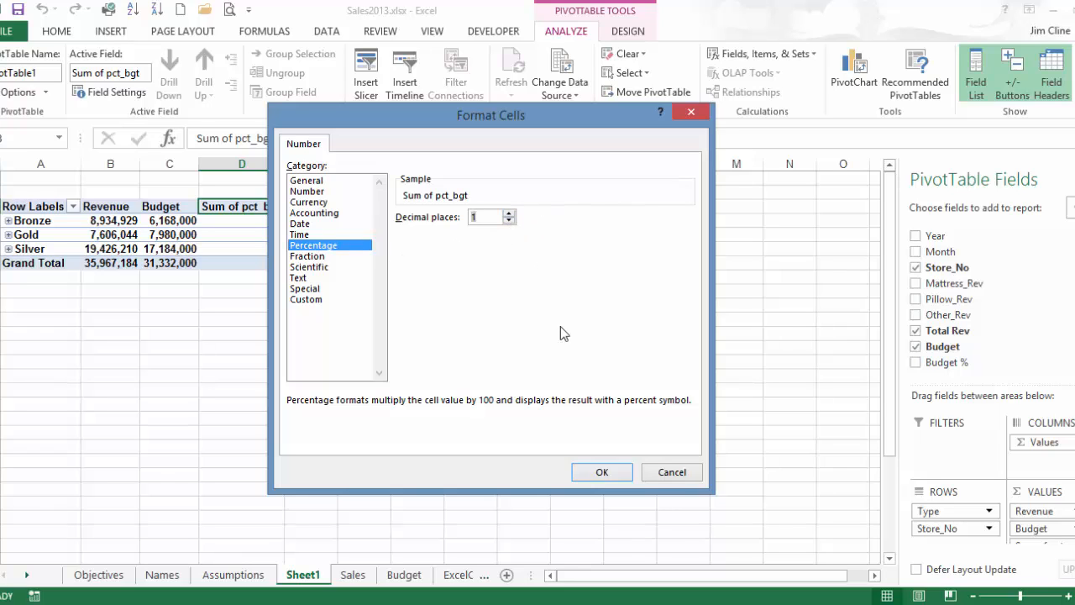
{"action": "left_click", "coordinate": [603, 473]}
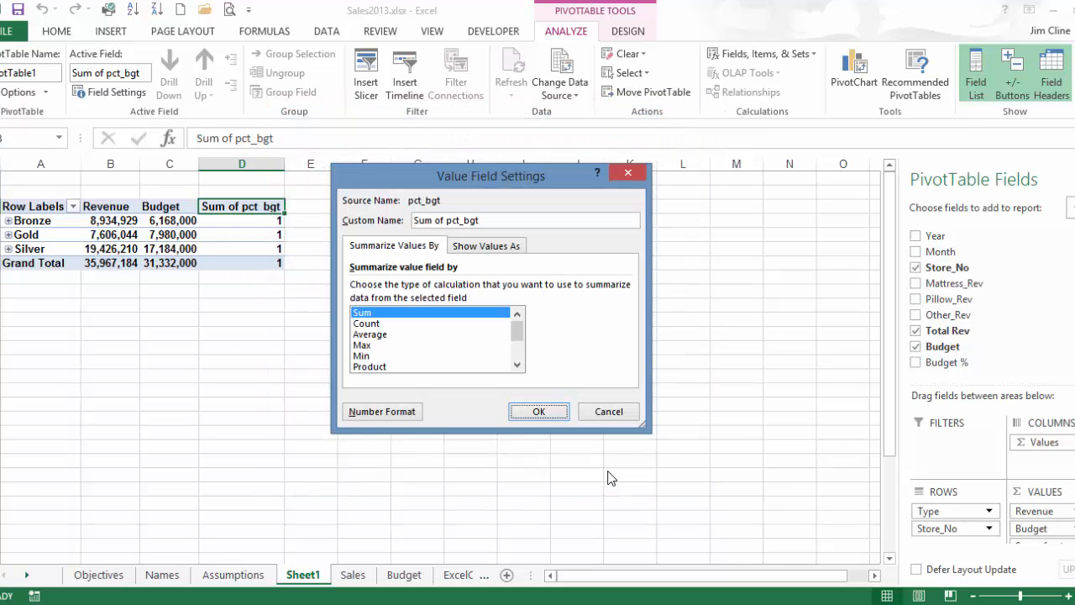
{"action": "left_click", "coordinate": [539, 412]}
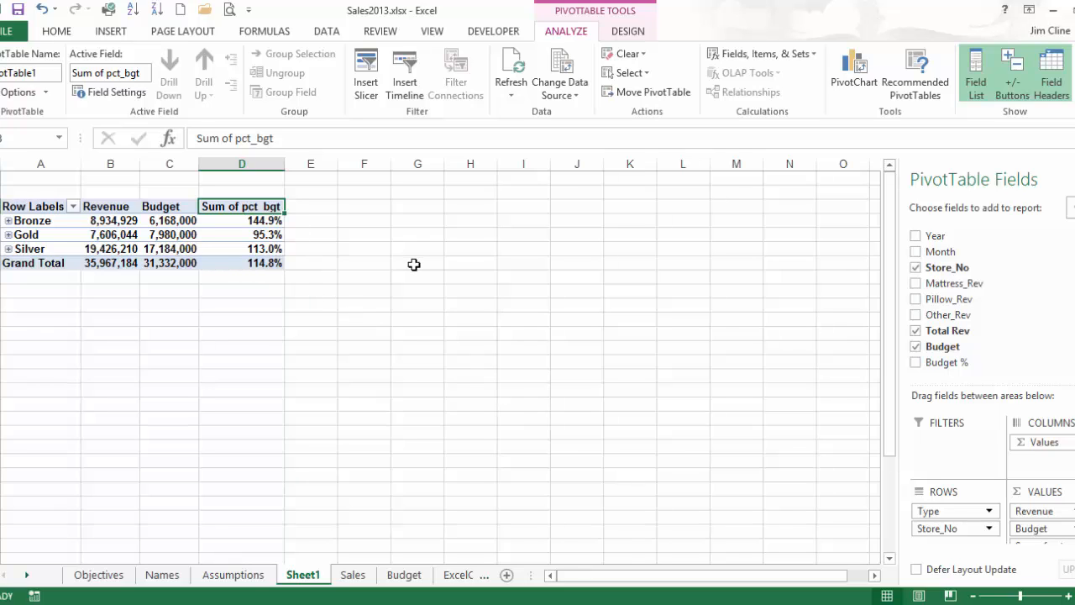
Rename the Sum of pct_bgt heading to "Budget % " with a trailing space and autofit column D's width.
{"action": "type", "text": "Budget %"}
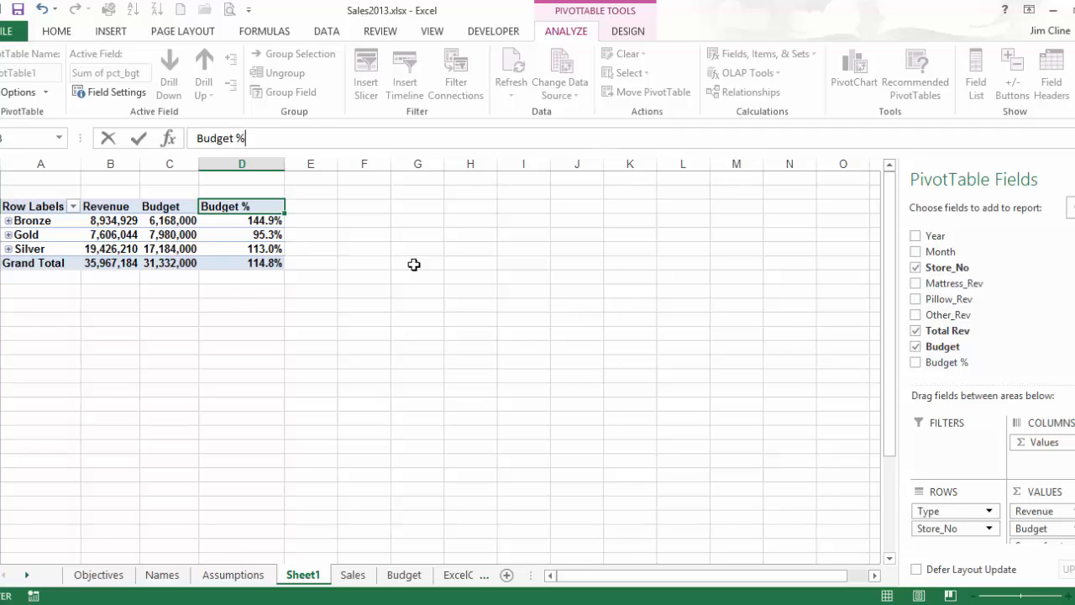
{"action": "key", "text": "Return"}
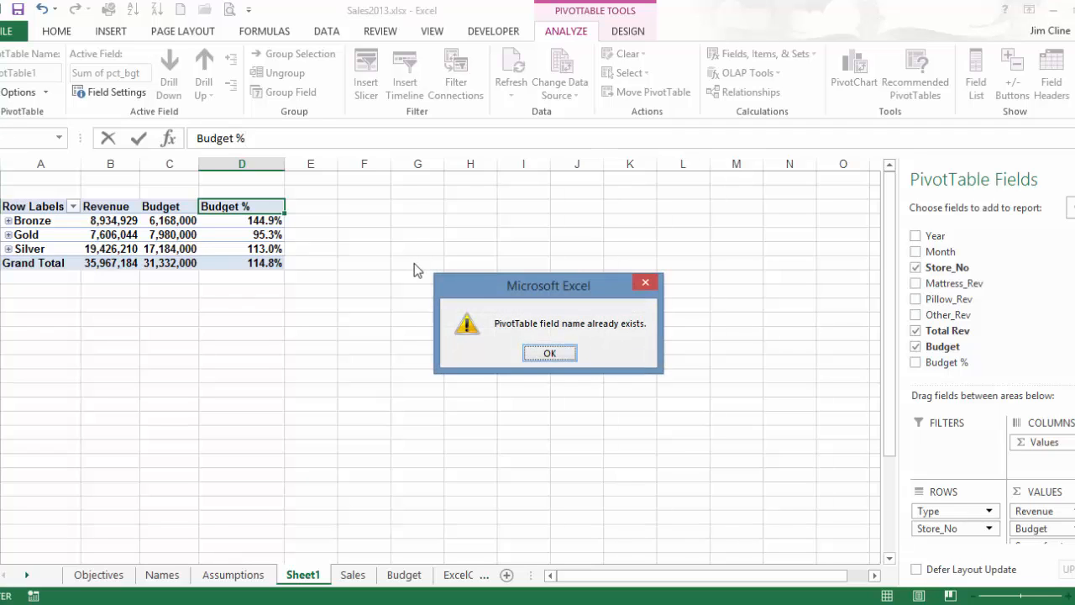
{"action": "left_click", "coordinate": [551, 353]}
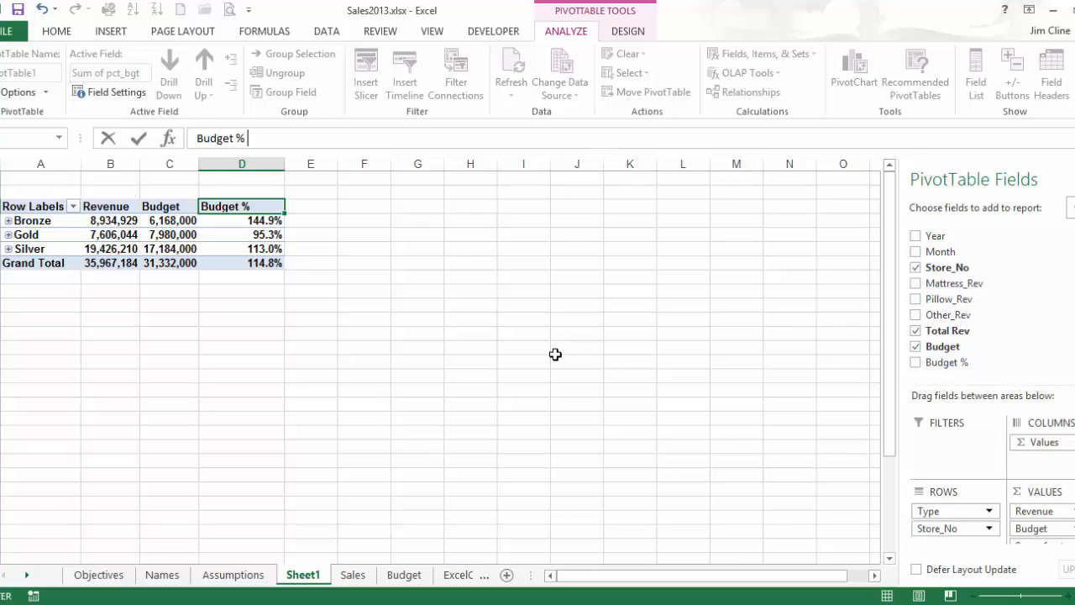
{"action": "key", "text": "Return"}
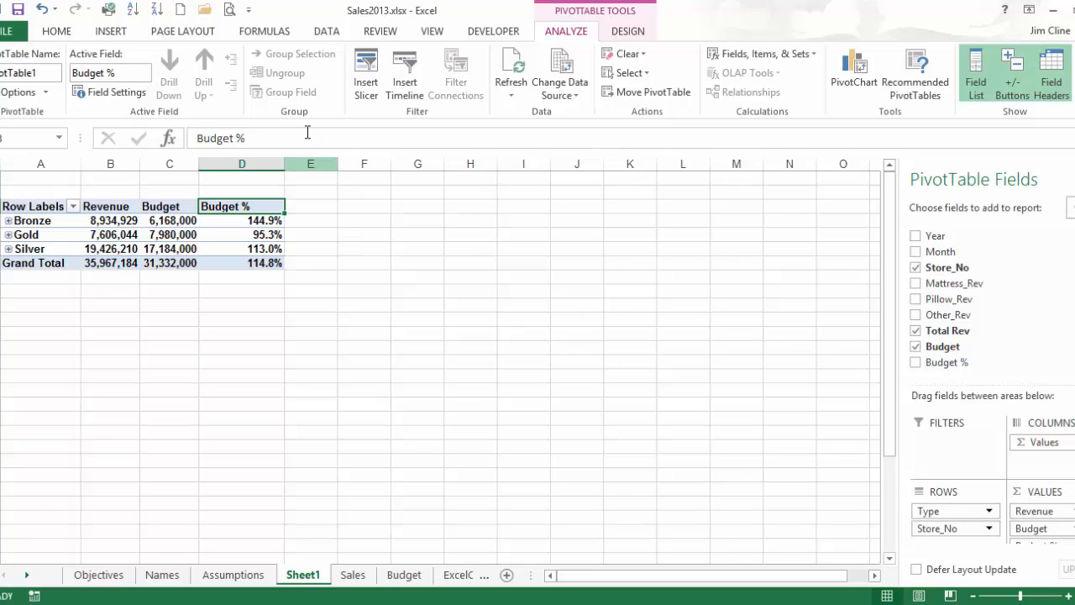
{"action": "double_click", "coordinate": [284, 164]}
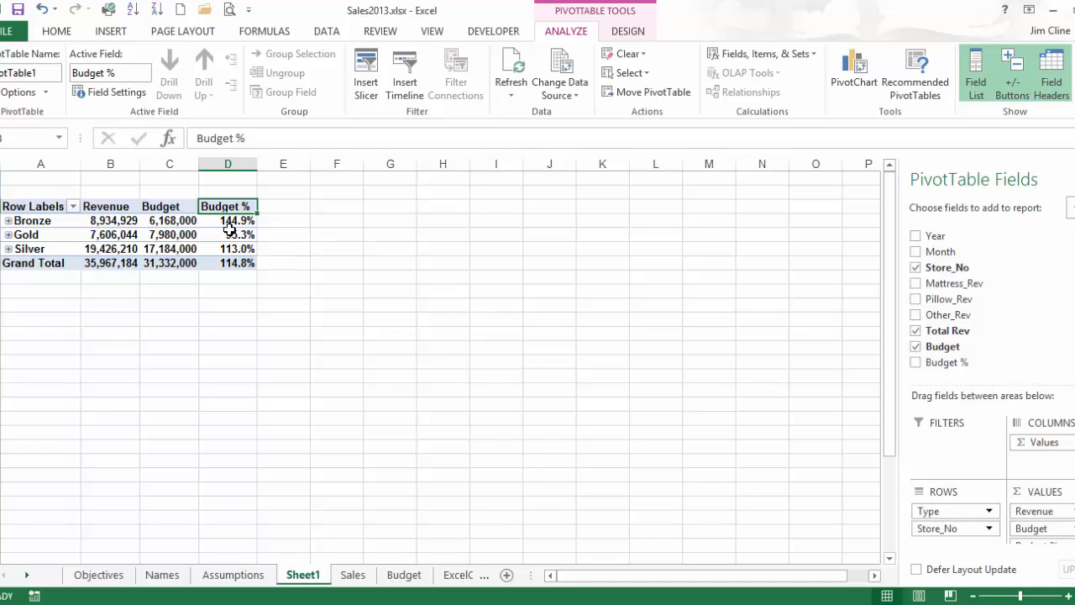
Expand the Bronze group to show its individual stores and select the Budget % cell of store 1021.
{"action": "mouse_move", "coordinate": [226, 237]}
{"action": "mouse_move", "coordinate": [209, 257]}
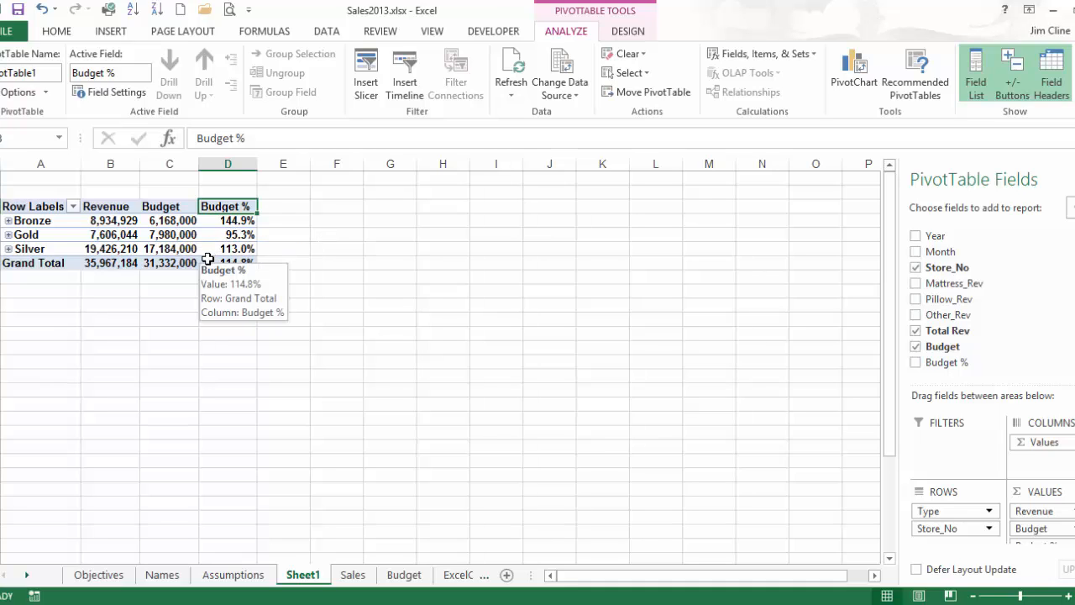
{"action": "left_click", "coordinate": [9, 220]}
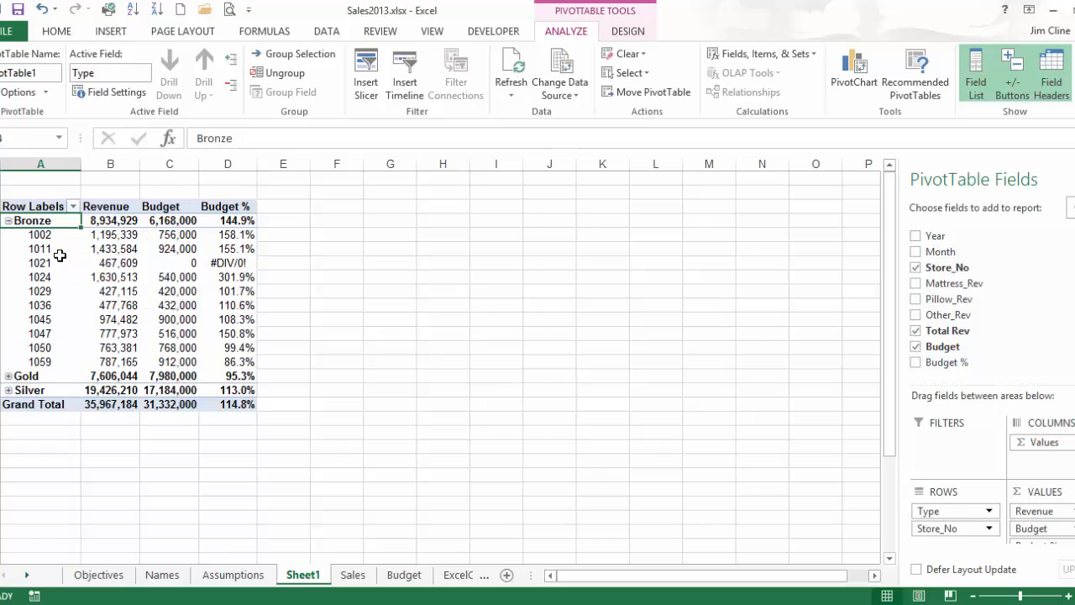
{"action": "left_click", "coordinate": [219, 264]}
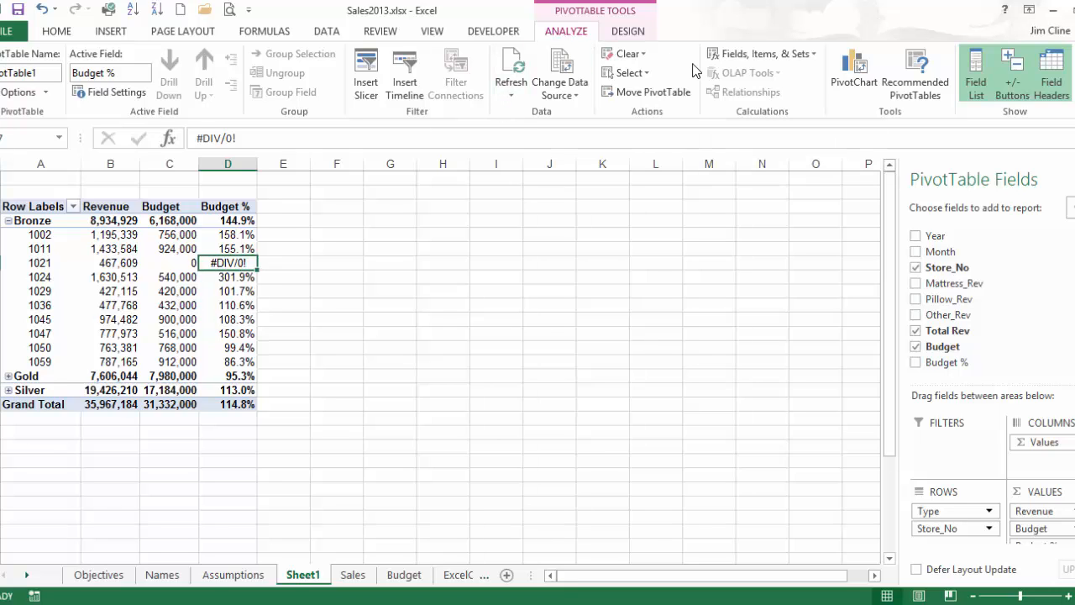
Change the pct_bgt calculated field's formula to =if(budget=0,0,'Total Rev' /Budget) and apply it to the PivotTable.
{"action": "left_click", "coordinate": [766, 56]}
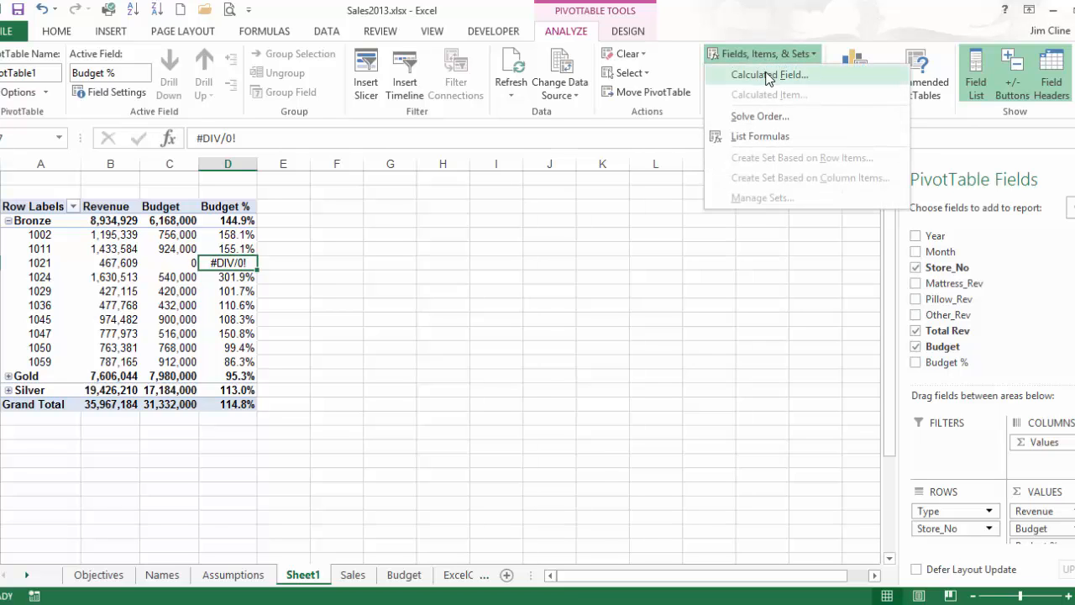
{"action": "left_click", "coordinate": [766, 76]}
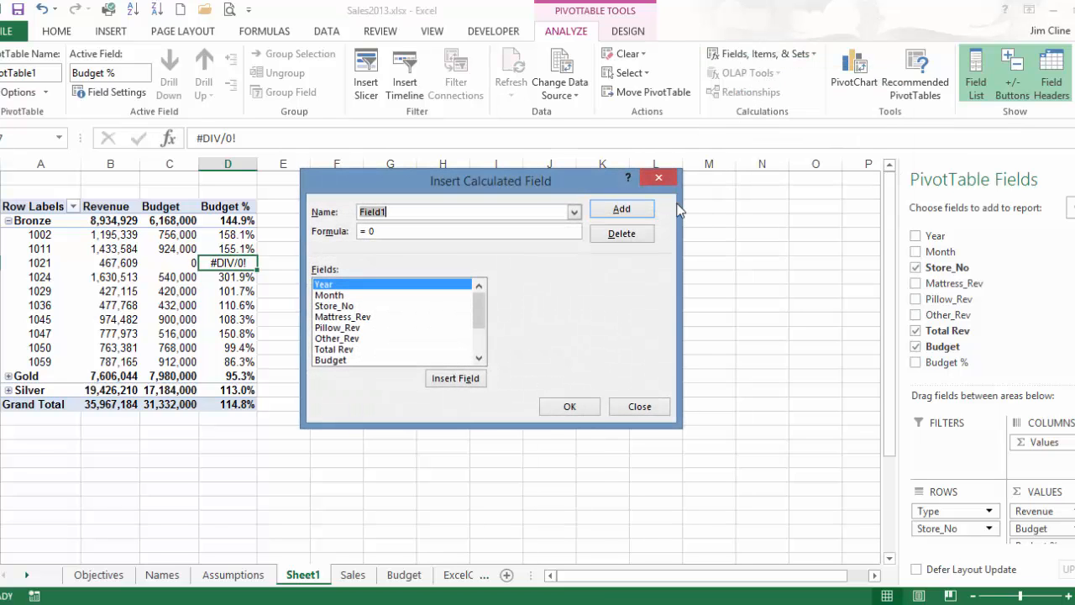
{"action": "left_click", "coordinate": [574, 213]}
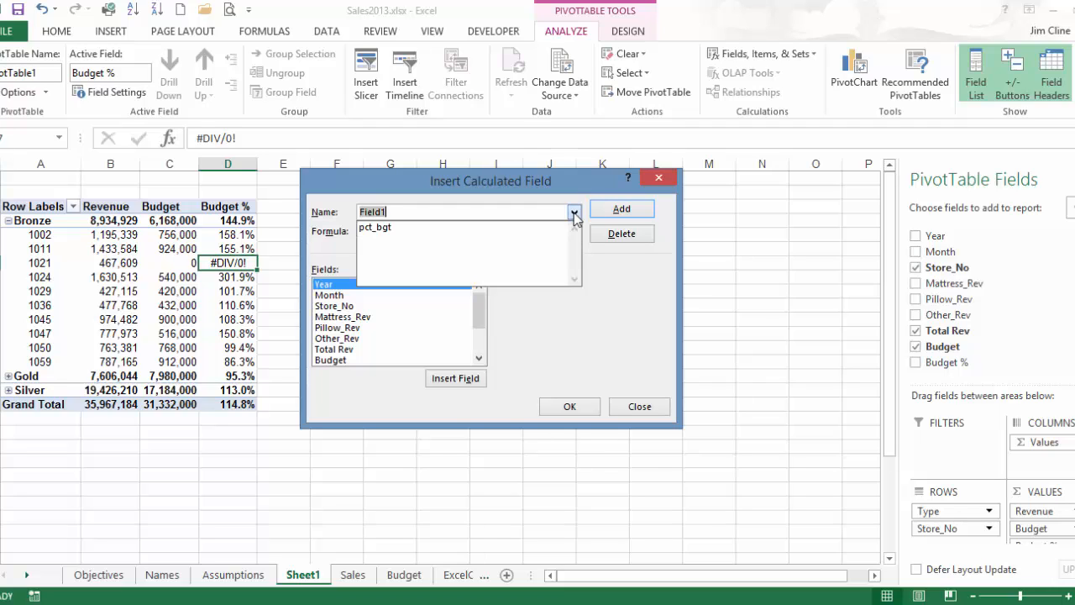
{"action": "left_click", "coordinate": [398, 228]}
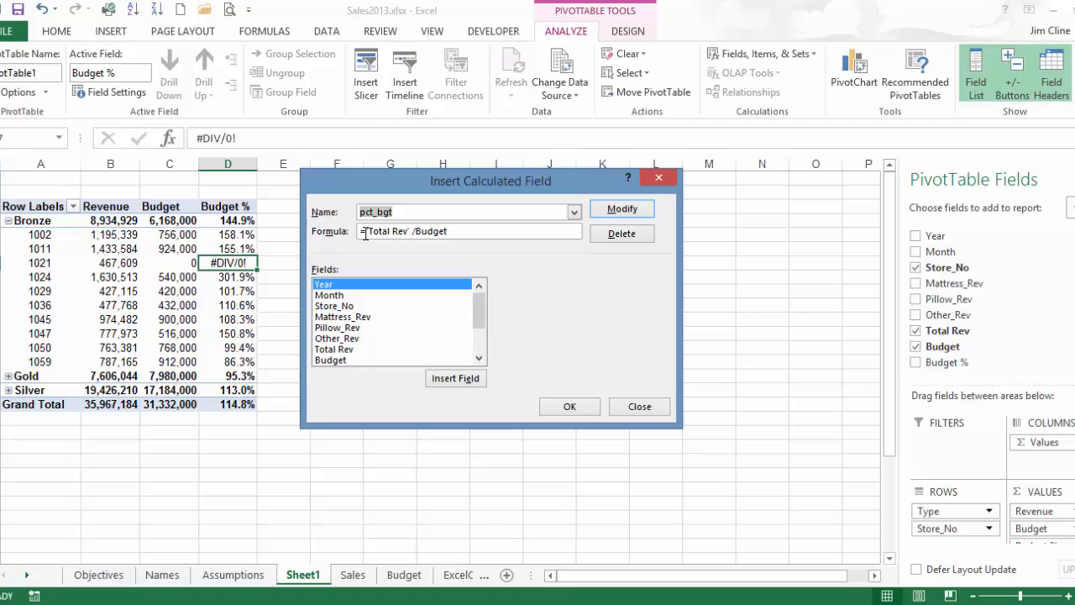
{"action": "left_click", "coordinate": [375, 232]}
{"action": "type", "text": "if("}
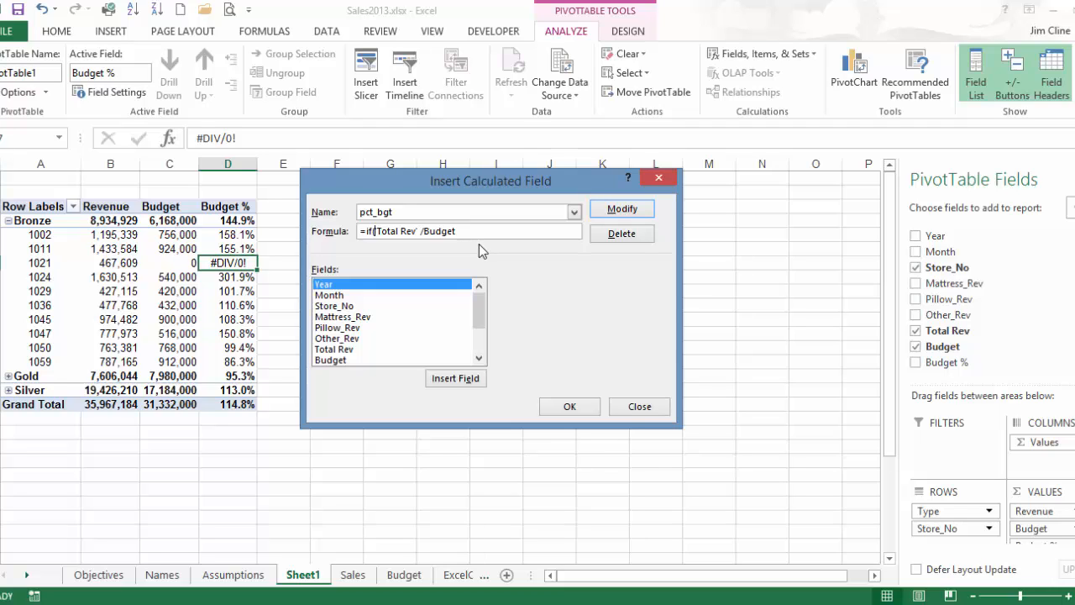
{"action": "type", "text": "budget="}
{"action": "type", "text": "0,0,"}
{"action": "left_click", "coordinate": [515, 231]}
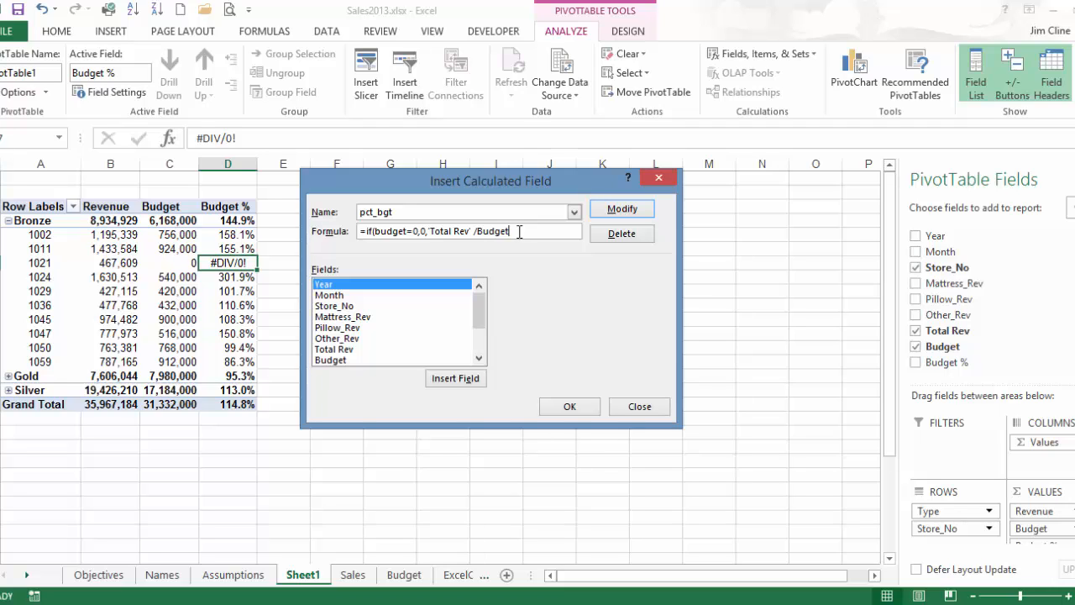
{"action": "type", "text": ")"}
{"action": "key", "text": "Return"}
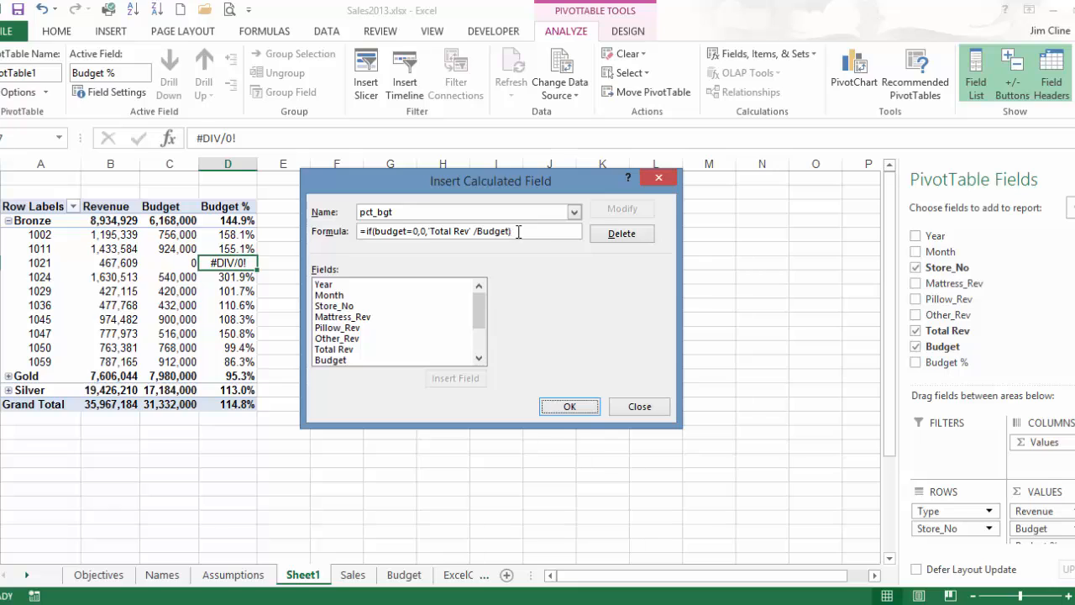
{"action": "left_click", "coordinate": [570, 408]}
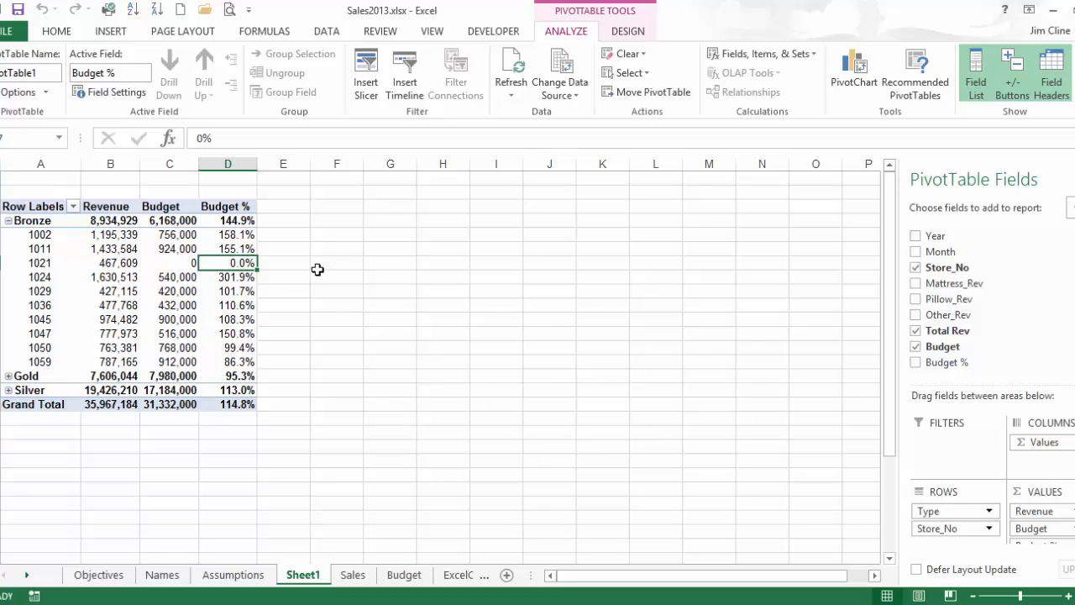
Collapse the Bronze group and sort the store types in descending order.
{"action": "left_click", "coordinate": [9, 221]}
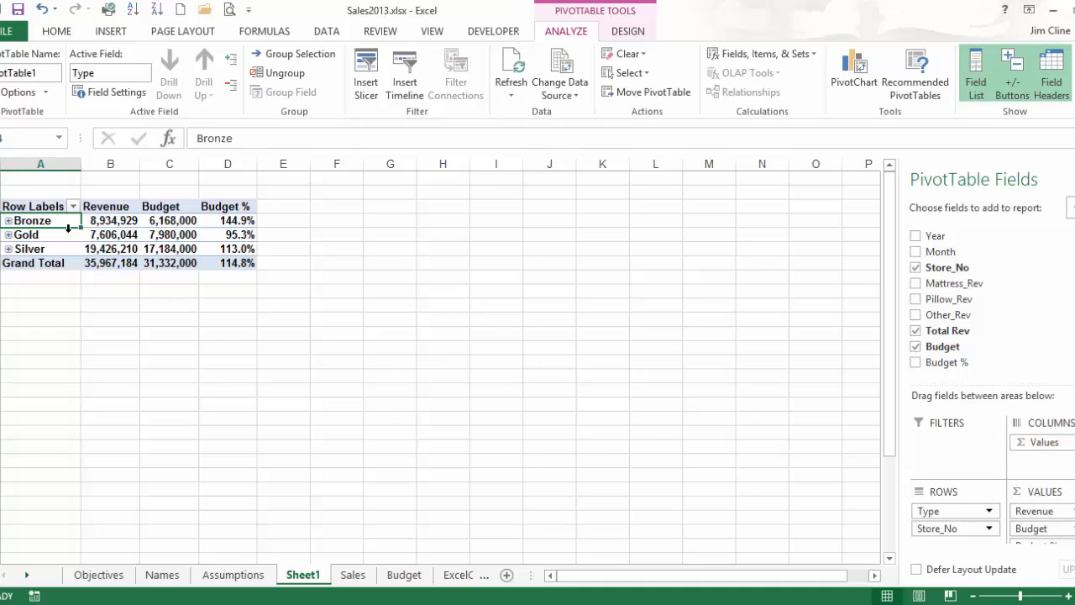
{"action": "left_click", "coordinate": [156, 10]}
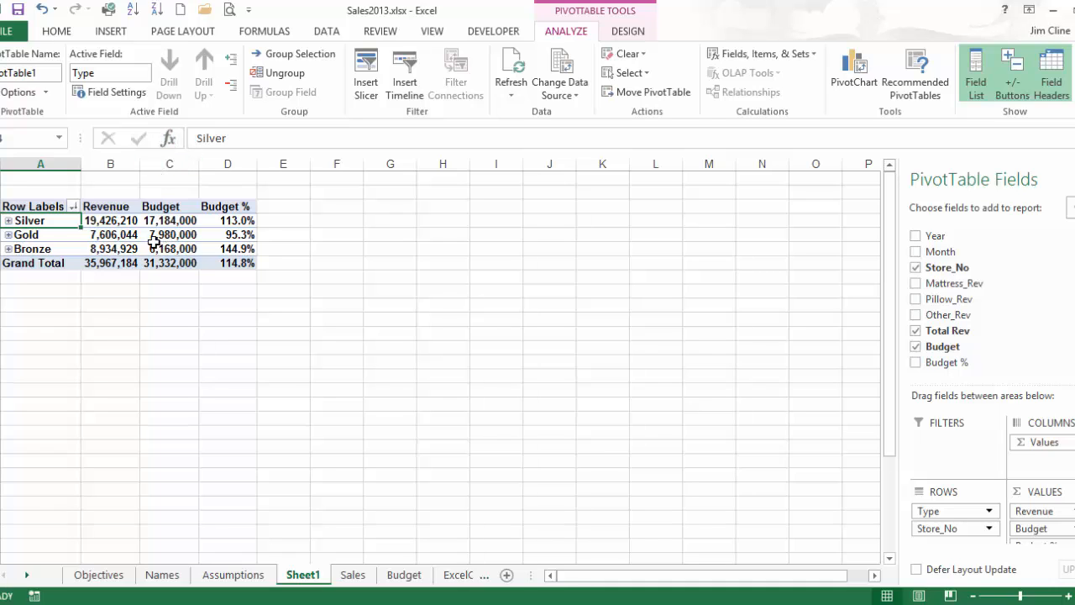
Move the Gold row above Silver to make it the first store type in the PivotTable.
{"action": "left_click", "coordinate": [48, 234]}
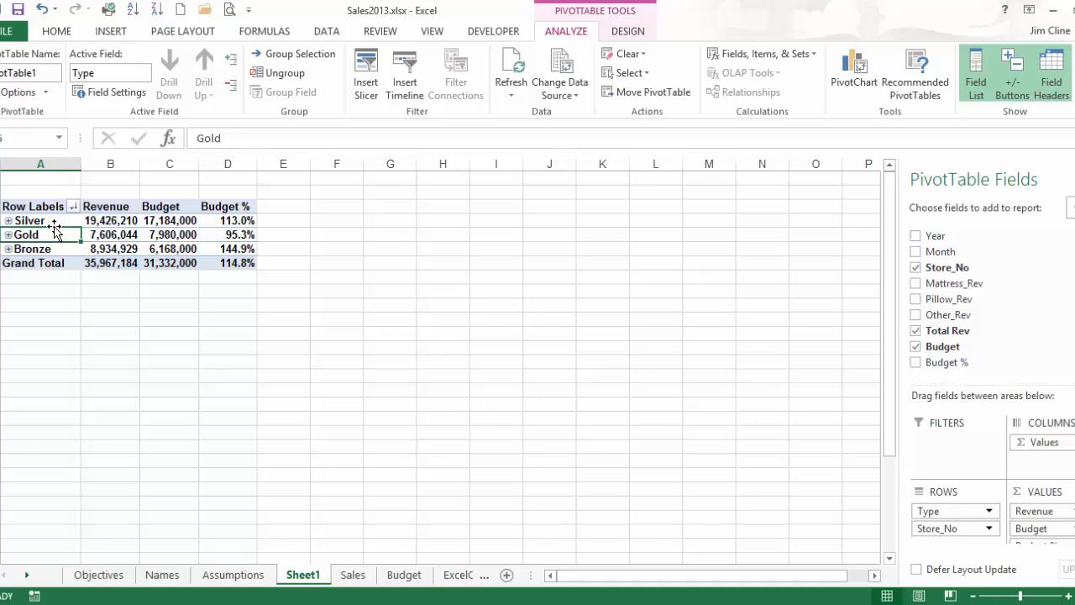
{"action": "left_click_drag", "start_coordinate": [54, 227], "coordinate": [55, 220]}
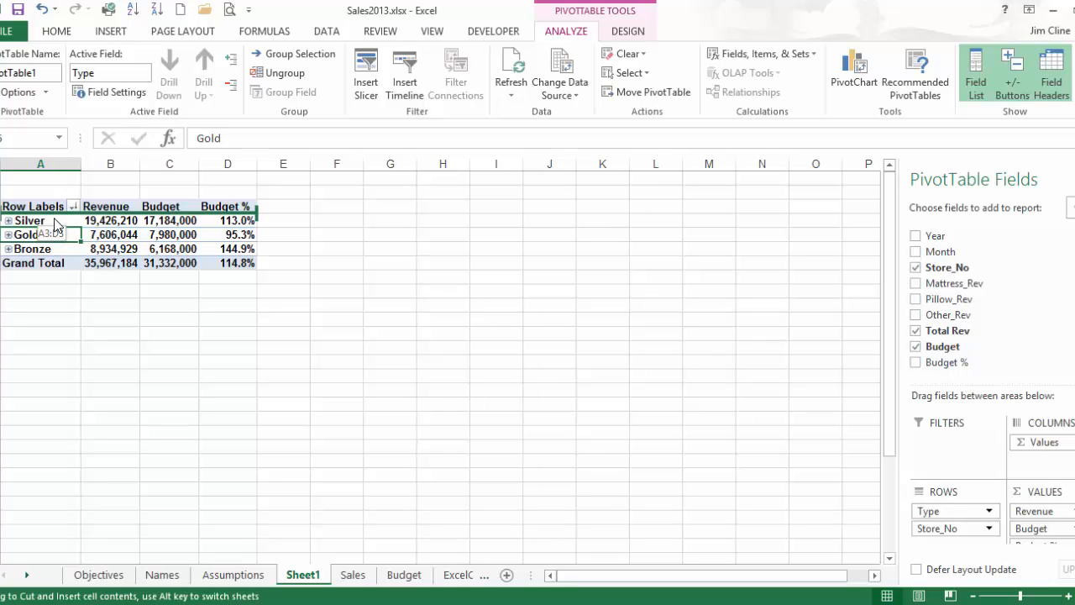
{"action": "left_click_drag", "start_coordinate": [54, 220], "coordinate": [56, 223]}
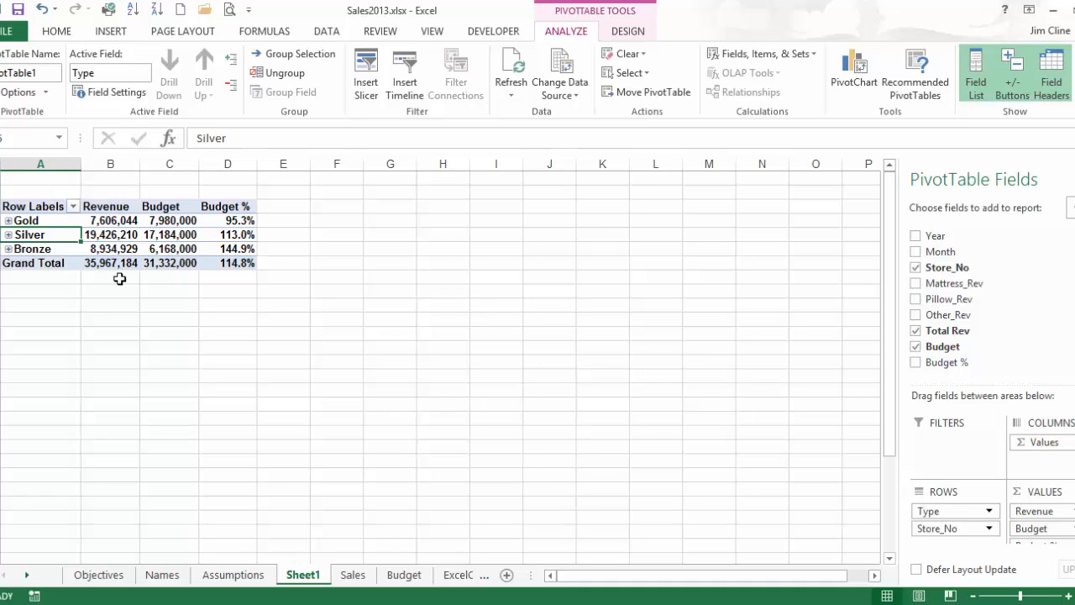
Switch the PivotTable layout to Tabular Form and expand the Gold, Silver and Bronze groups.
{"action": "left_click", "coordinate": [9, 222]}
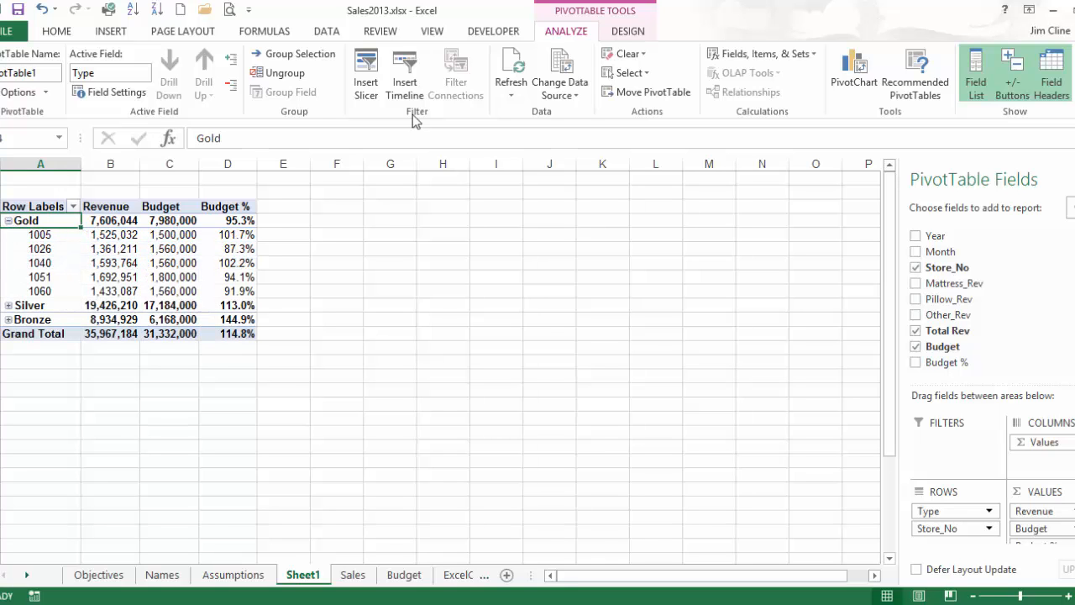
{"action": "left_click", "coordinate": [630, 33]}
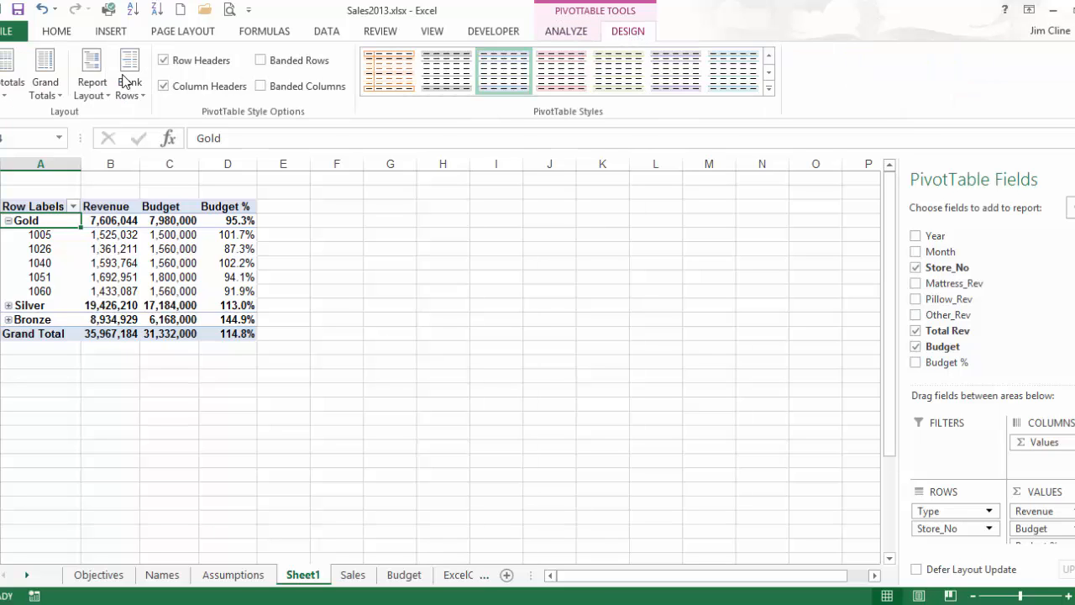
{"action": "left_click", "coordinate": [95, 82]}
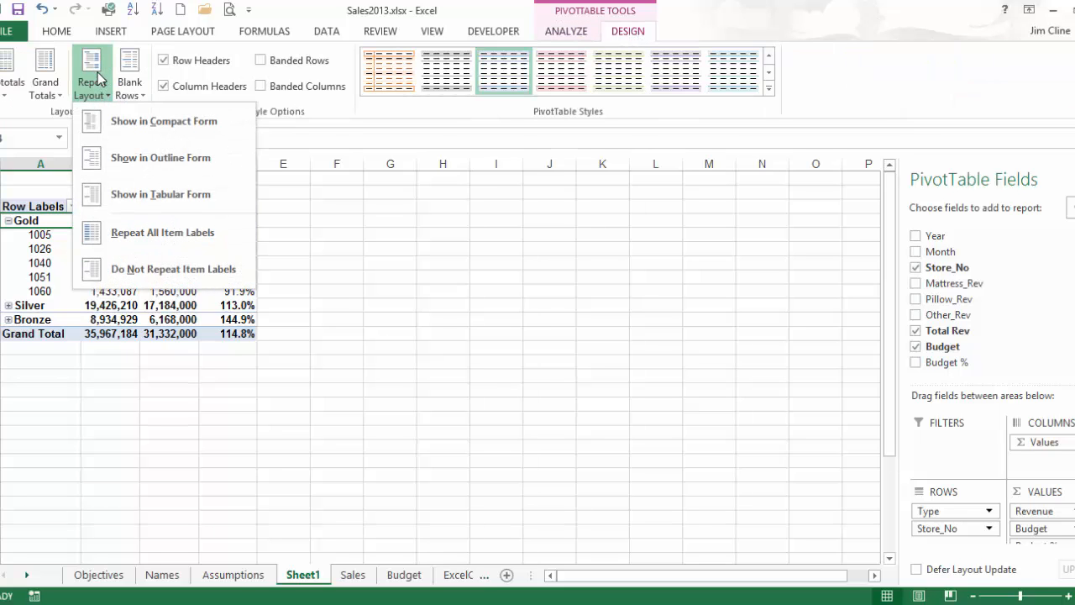
{"action": "left_click", "coordinate": [151, 195]}
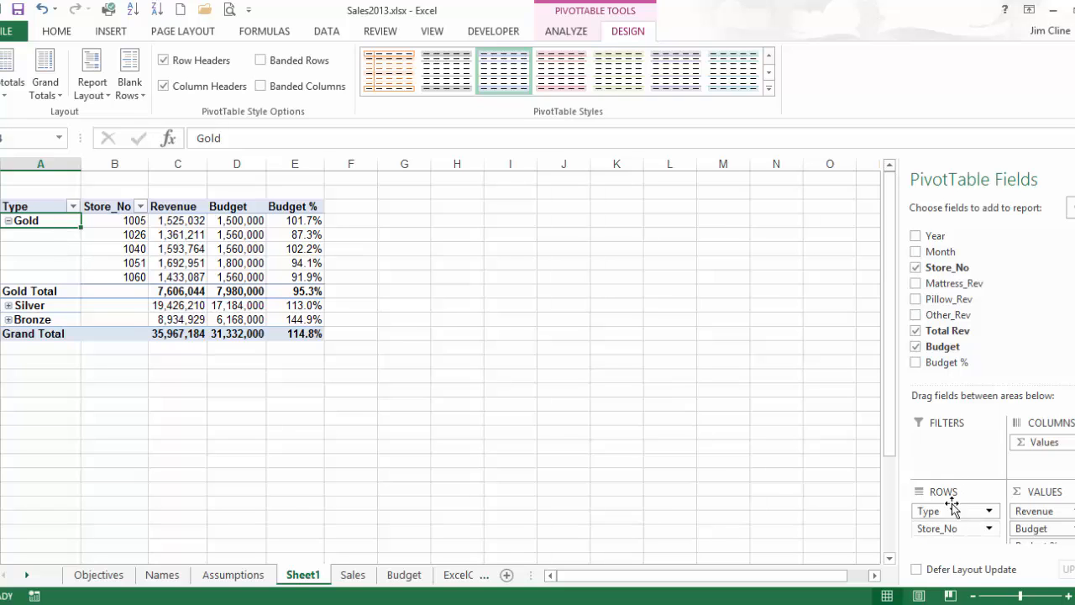
{"action": "left_click", "coordinate": [9, 305]}
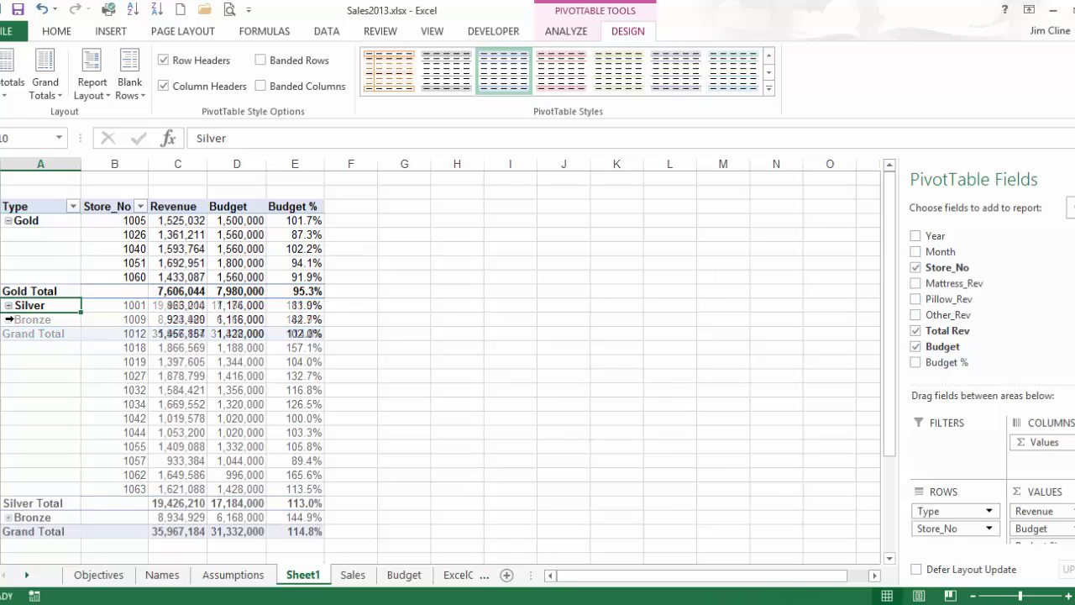
{"action": "left_click", "coordinate": [8, 517]}
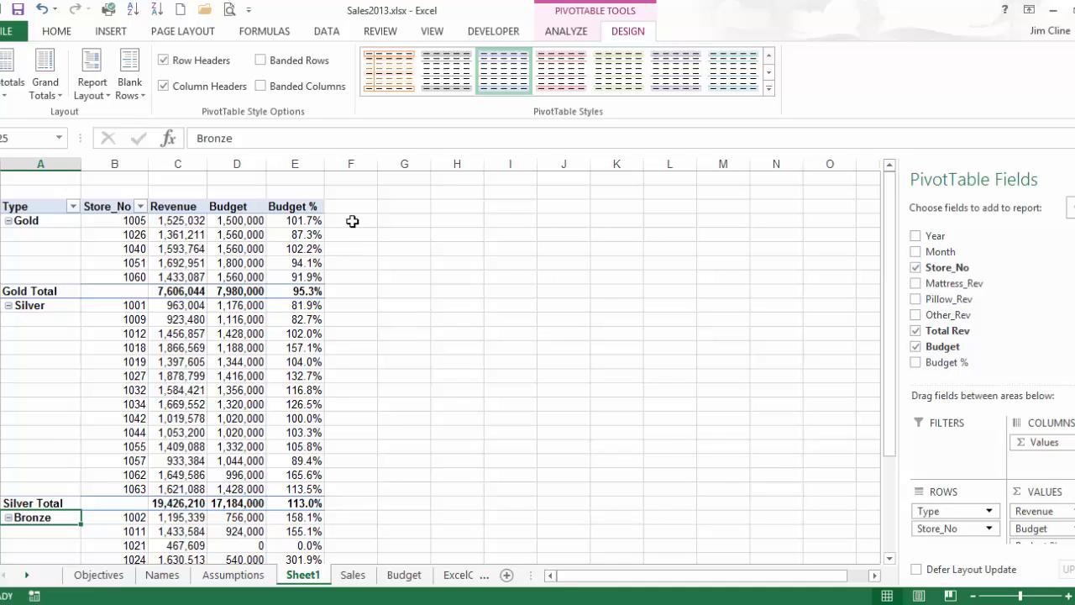
Repeat all item labels so the blank Type cells under each store type are filled.
{"action": "left_click_drag", "start_coordinate": [38, 234], "coordinate": [39, 277]}
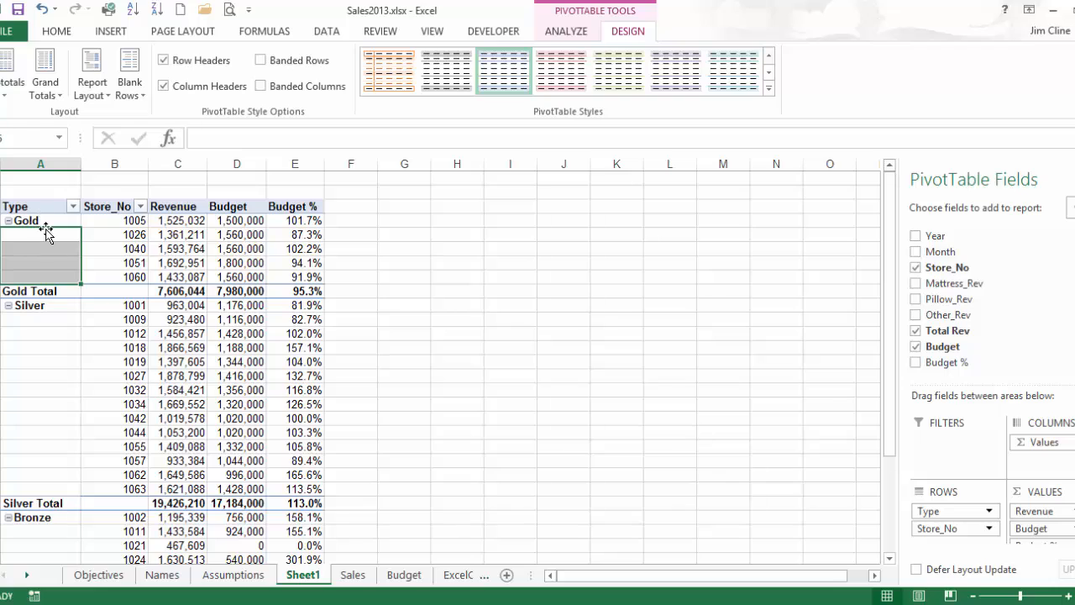
{"action": "left_click", "coordinate": [41, 234]}
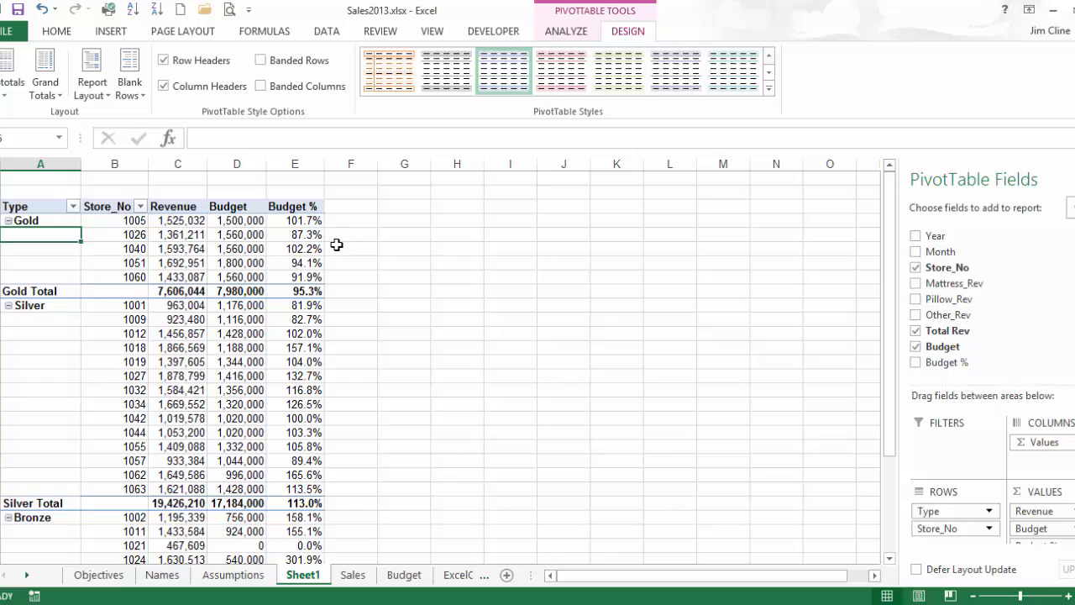
{"action": "mouse_move", "coordinate": [322, 252]}
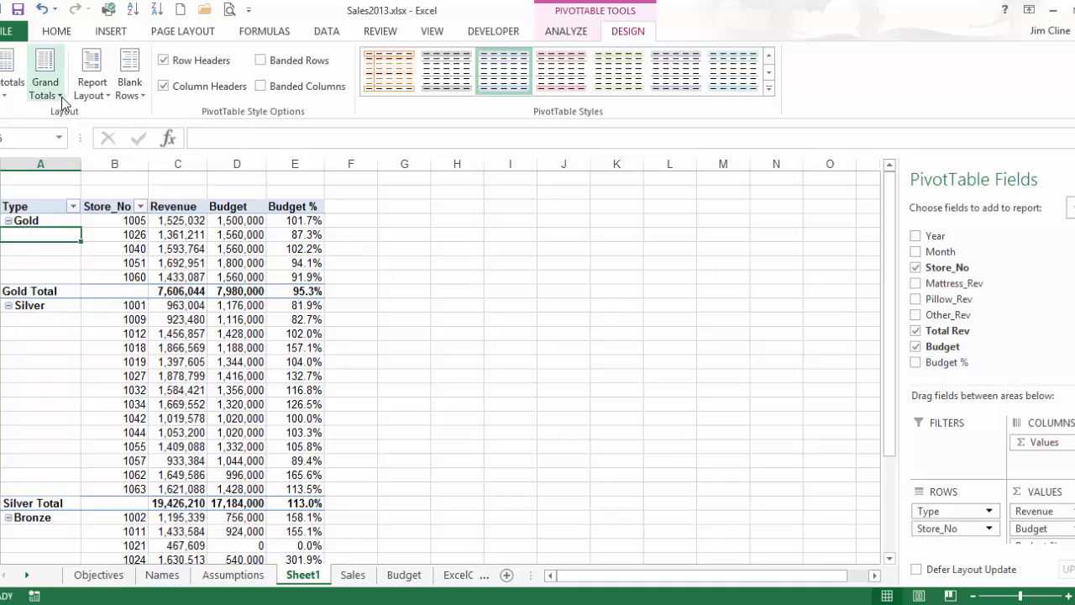
{"action": "left_click", "coordinate": [94, 77]}
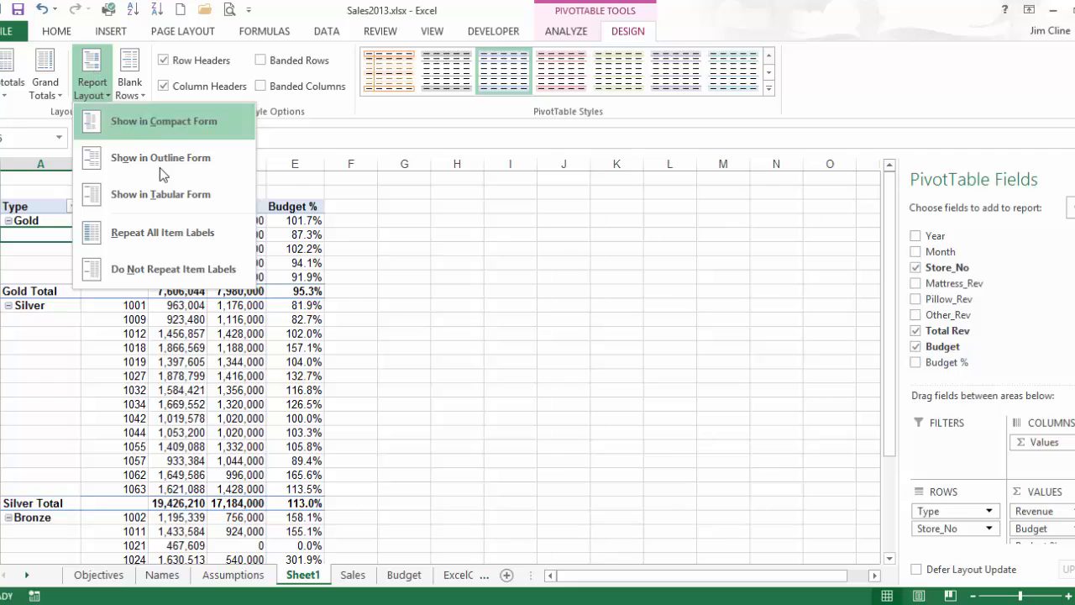
{"action": "left_click", "coordinate": [225, 241]}
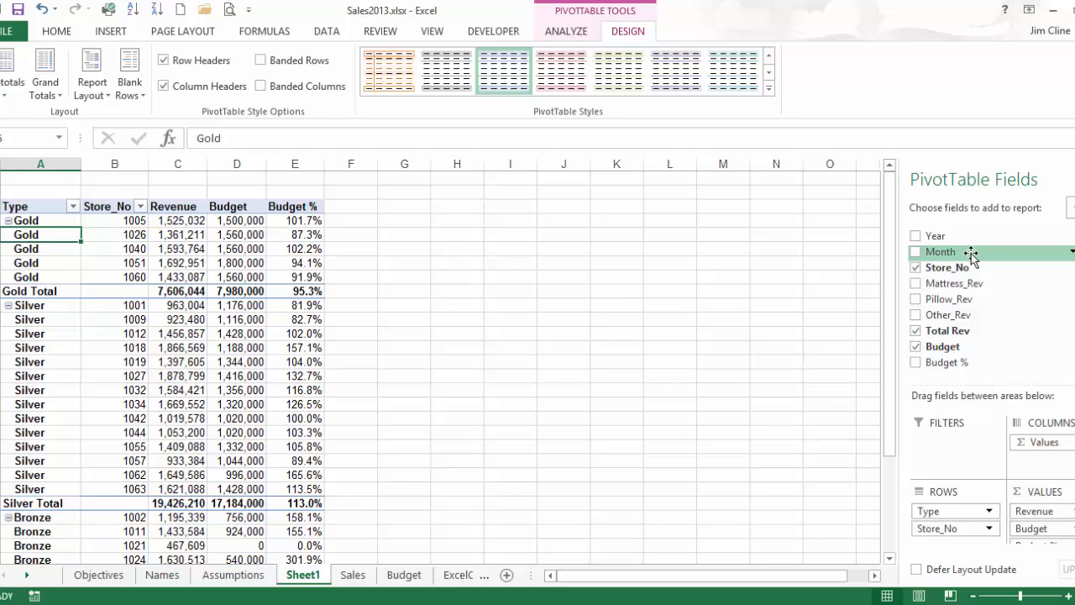
Add the Month field as a report filter and restrict the PivotTable to month 1.
{"action": "left_click_drag", "start_coordinate": [971, 256], "coordinate": [963, 450]}
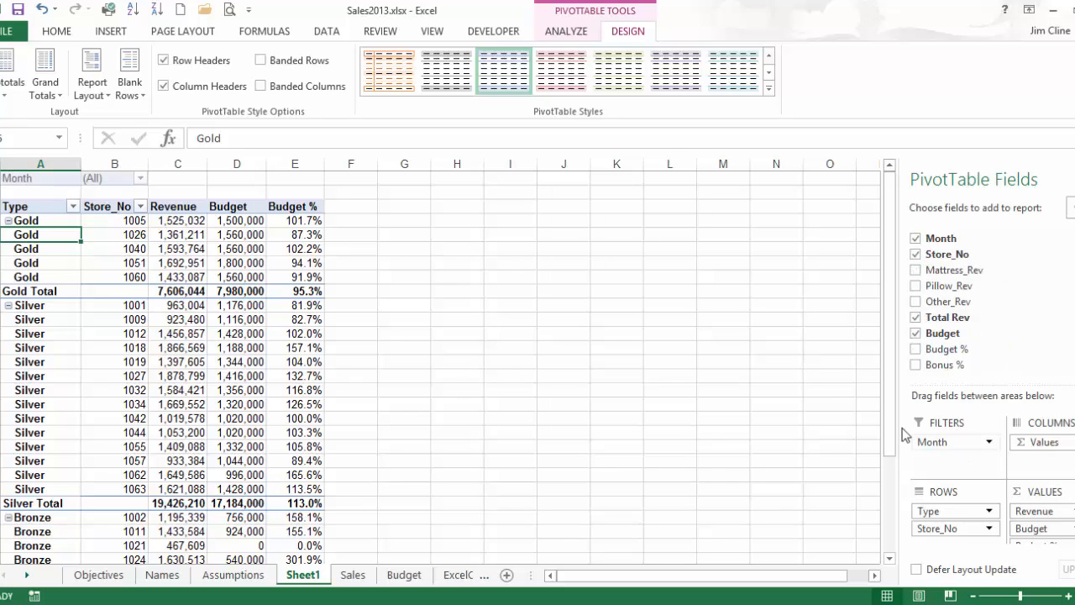
{"action": "left_click", "coordinate": [140, 177]}
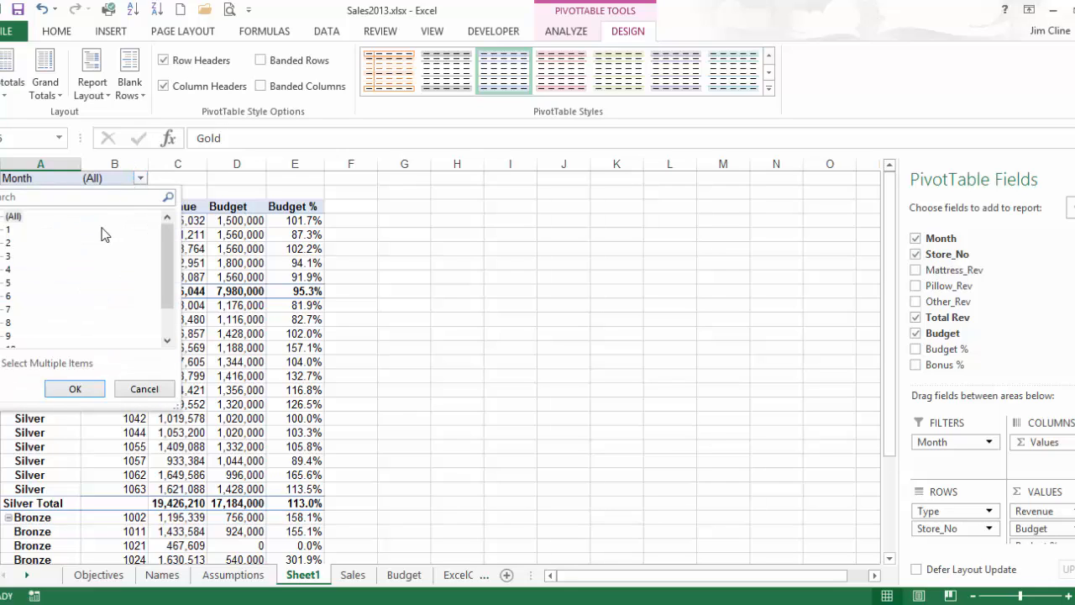
{"action": "left_click", "coordinate": [12, 230]}
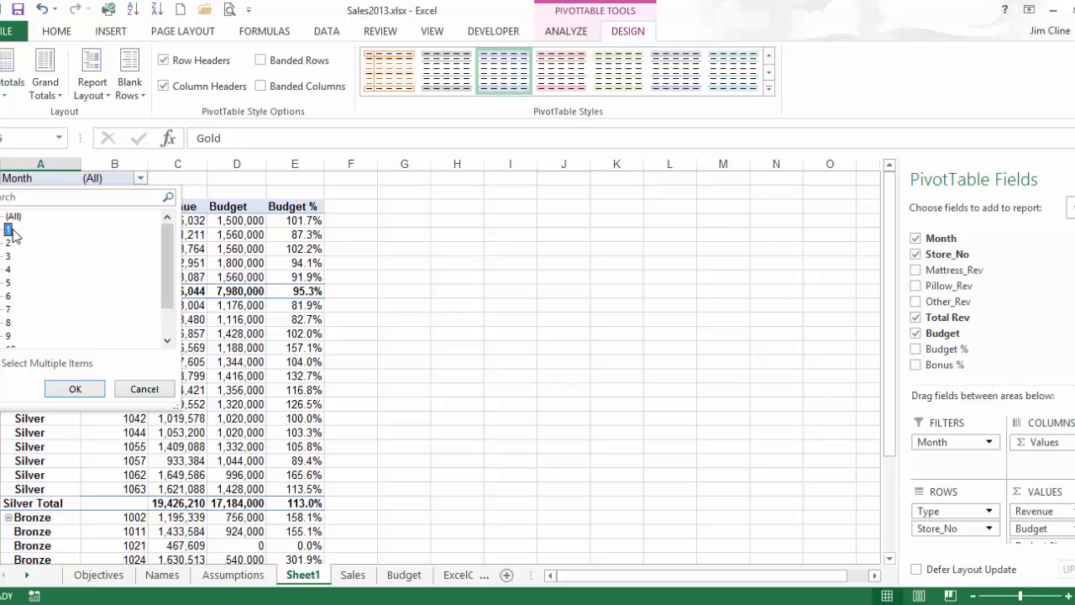
{"action": "left_click", "coordinate": [74, 390]}
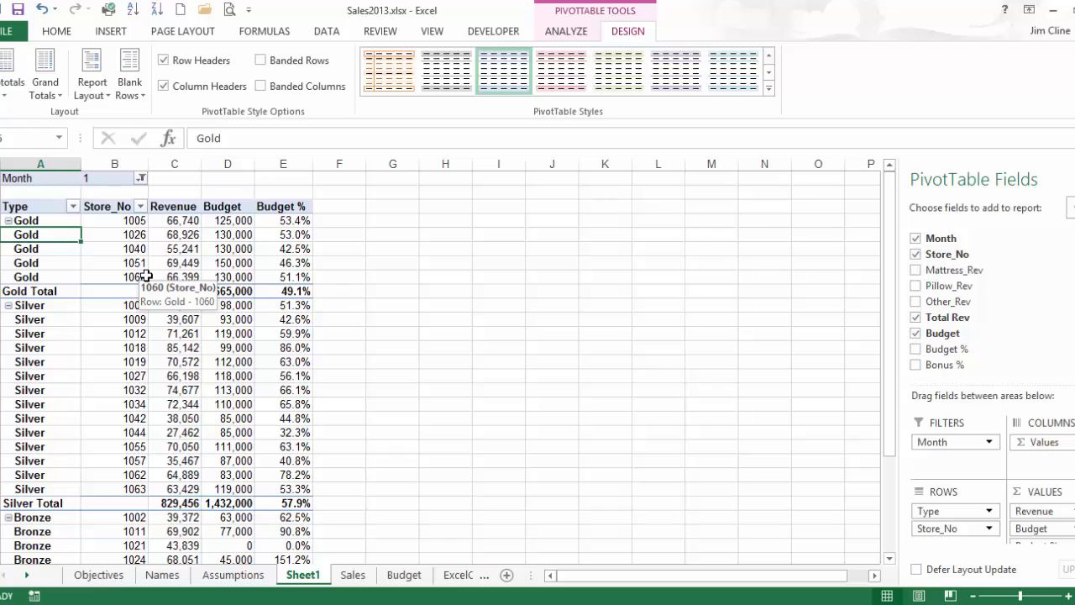
Allow multiple items in the Month filter and include months 2 and 3 along with month 1.
{"action": "left_click", "coordinate": [141, 179]}
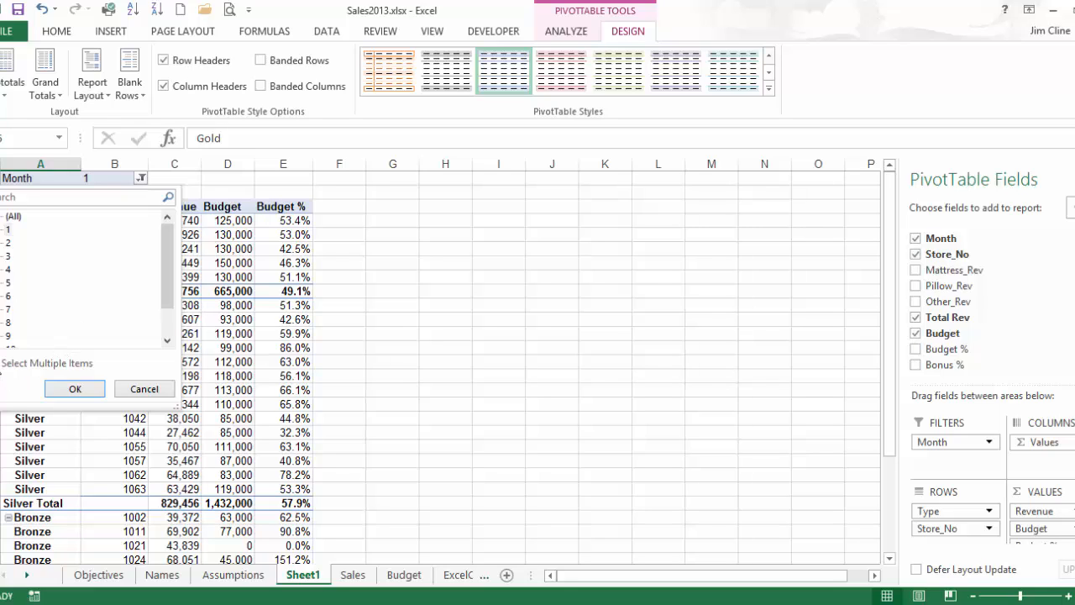
{"action": "left_click", "coordinate": [2, 363]}
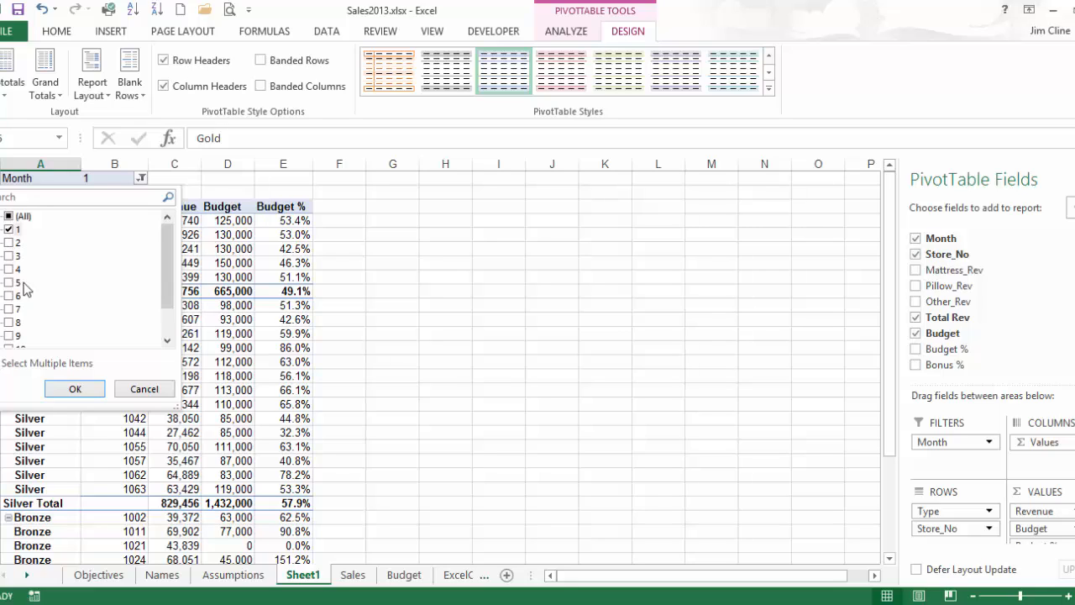
{"action": "left_click", "coordinate": [10, 243]}
{"action": "left_click", "coordinate": [10, 256]}
{"action": "left_click", "coordinate": [75, 388]}
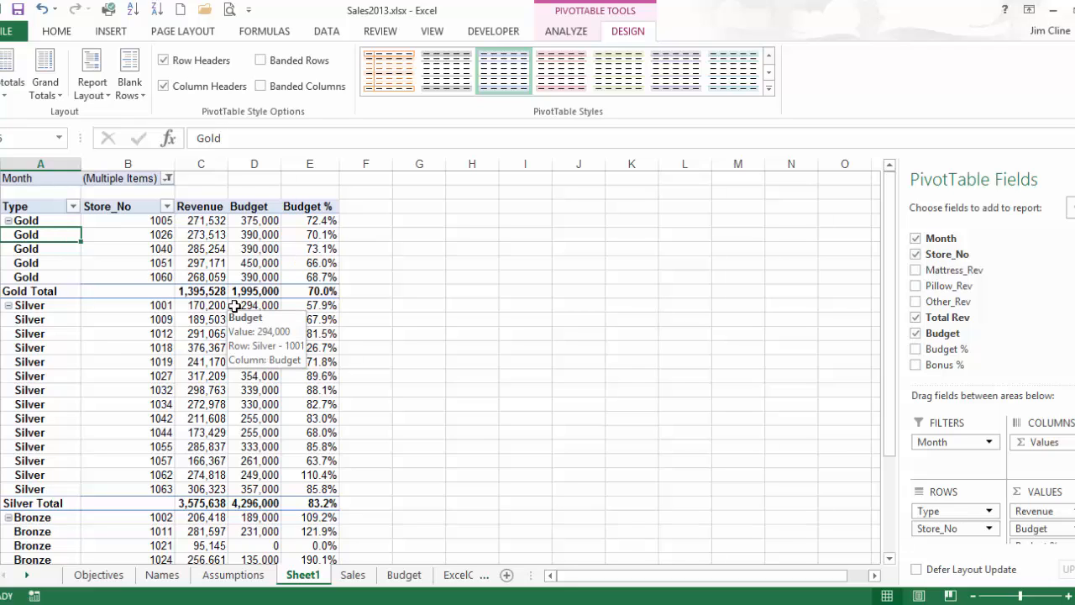
Check which months are selected in the Month filter, leaving the selection as it is.
{"action": "left_click", "coordinate": [120, 178]}
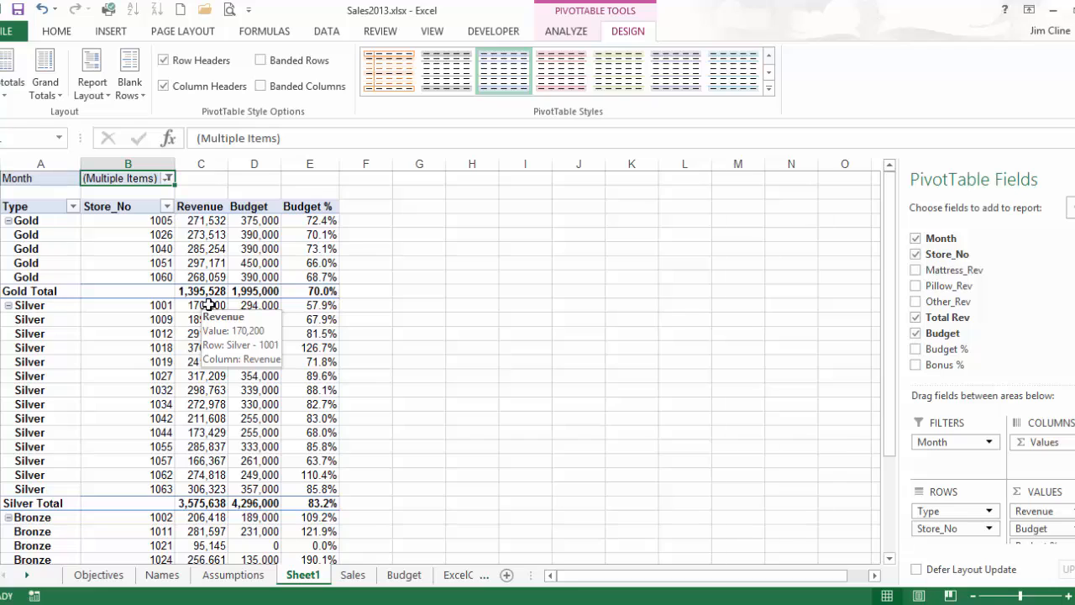
{"action": "left_click", "coordinate": [168, 178]}
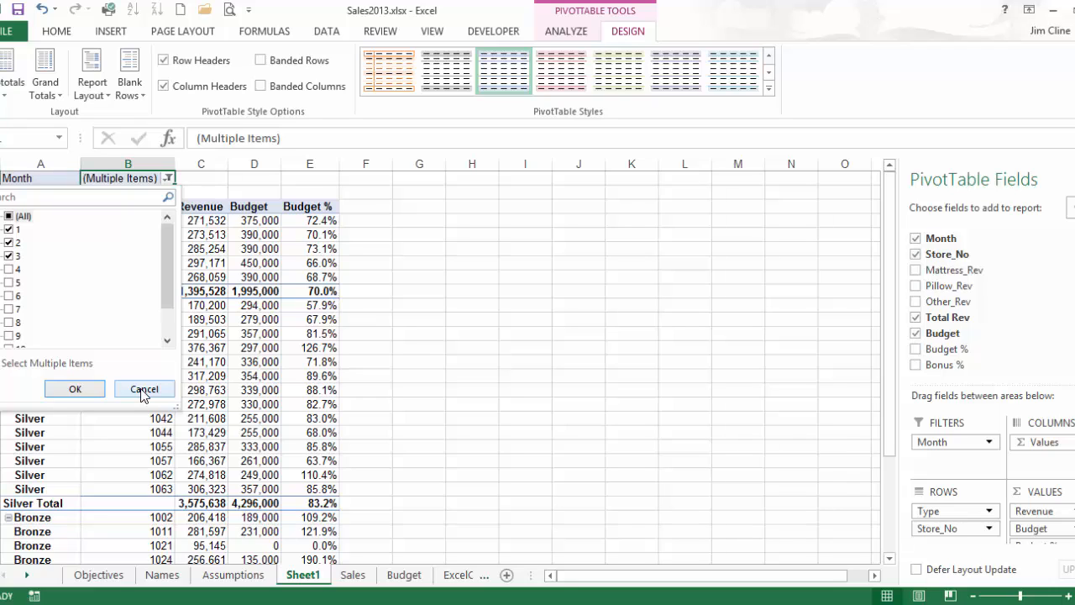
{"action": "left_click", "coordinate": [144, 390]}
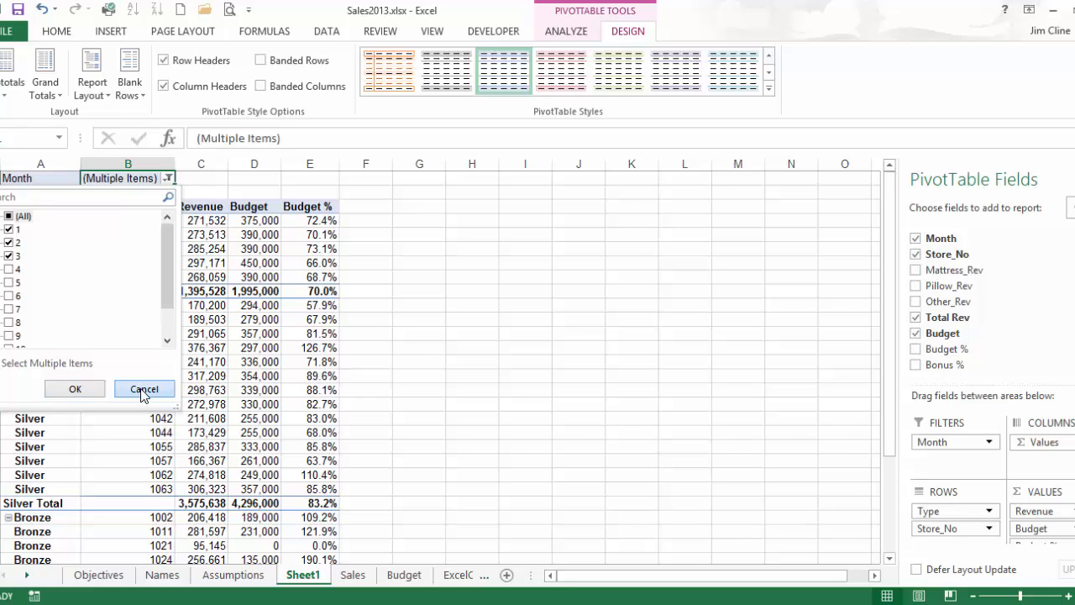